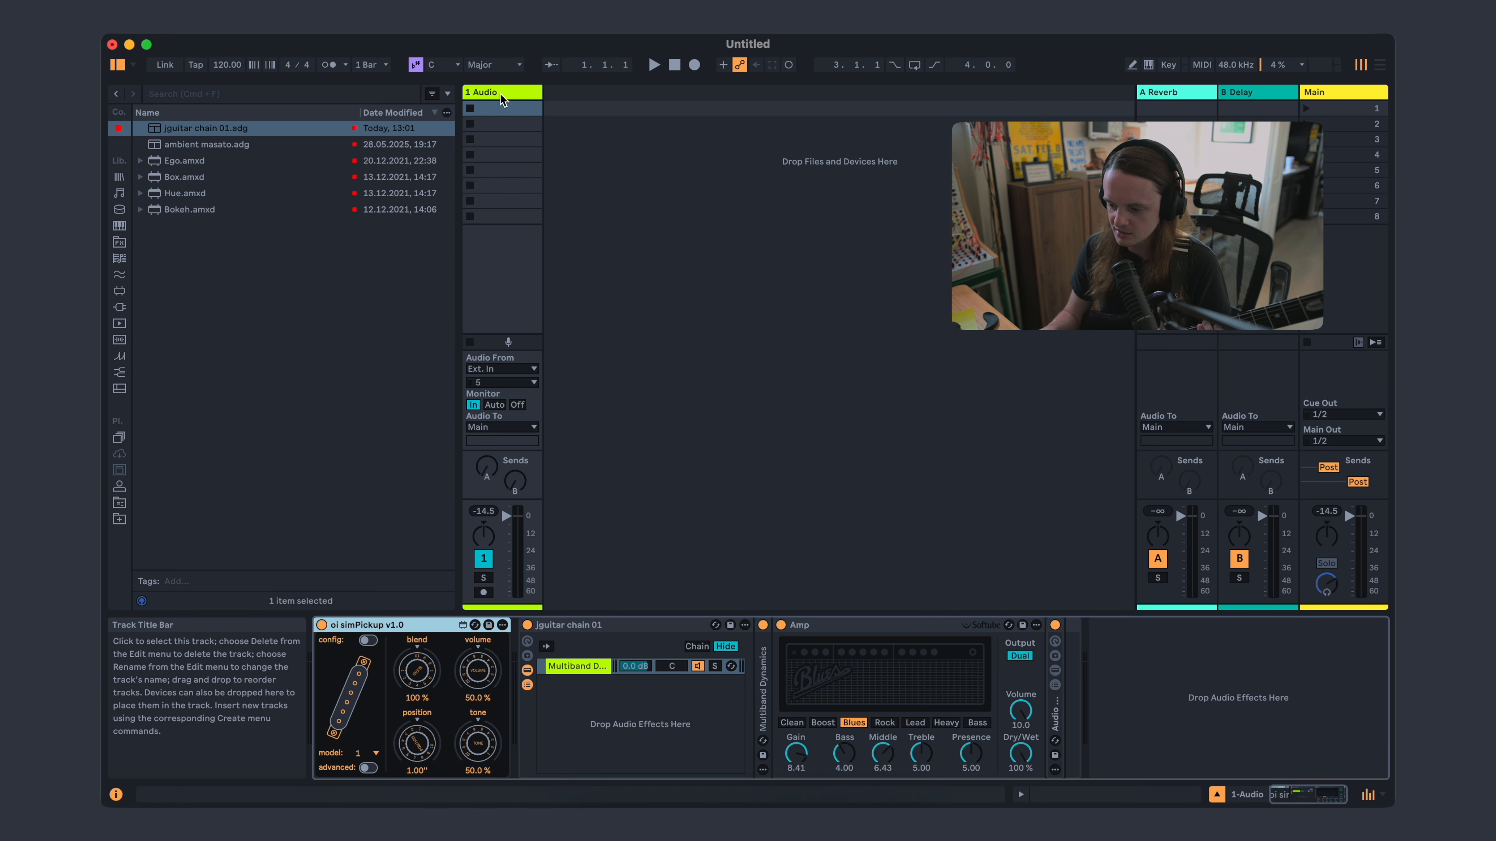
- Select the 1 Audio track and choose channel 5 as its external input
click(511, 96)
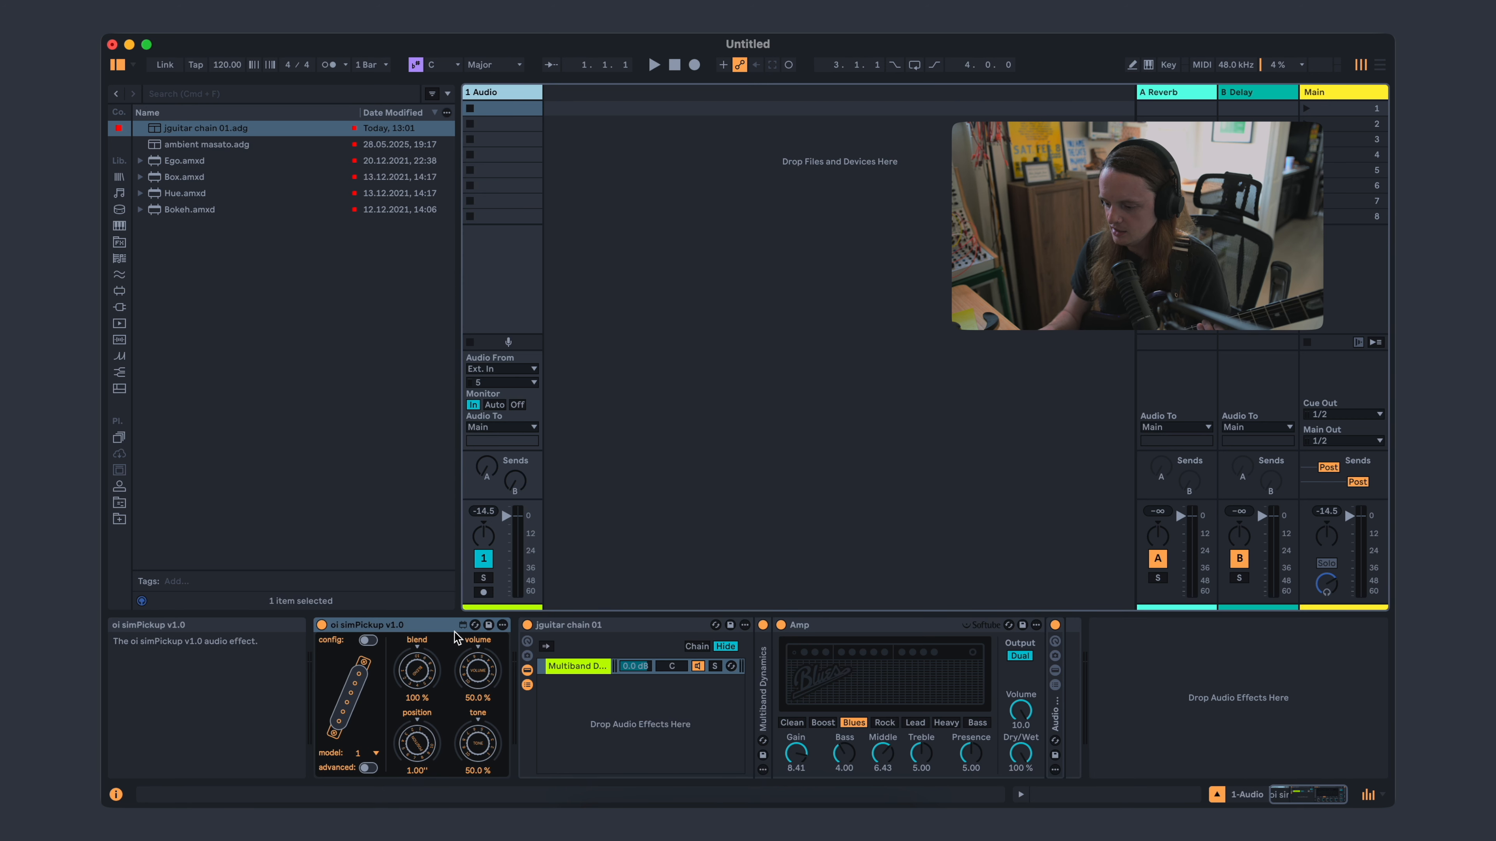
click(503, 386)
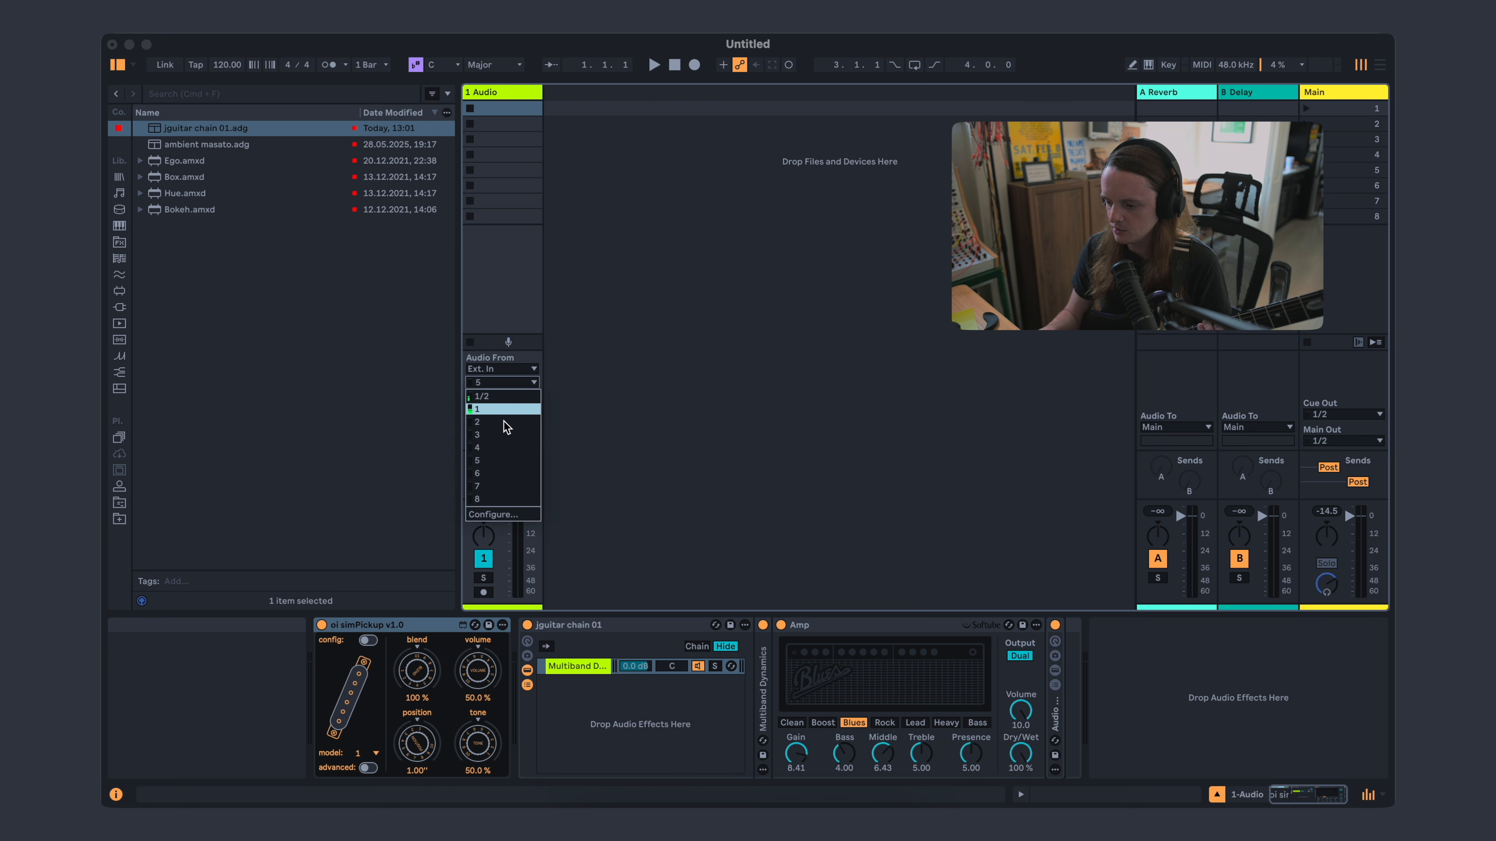
click(495, 460)
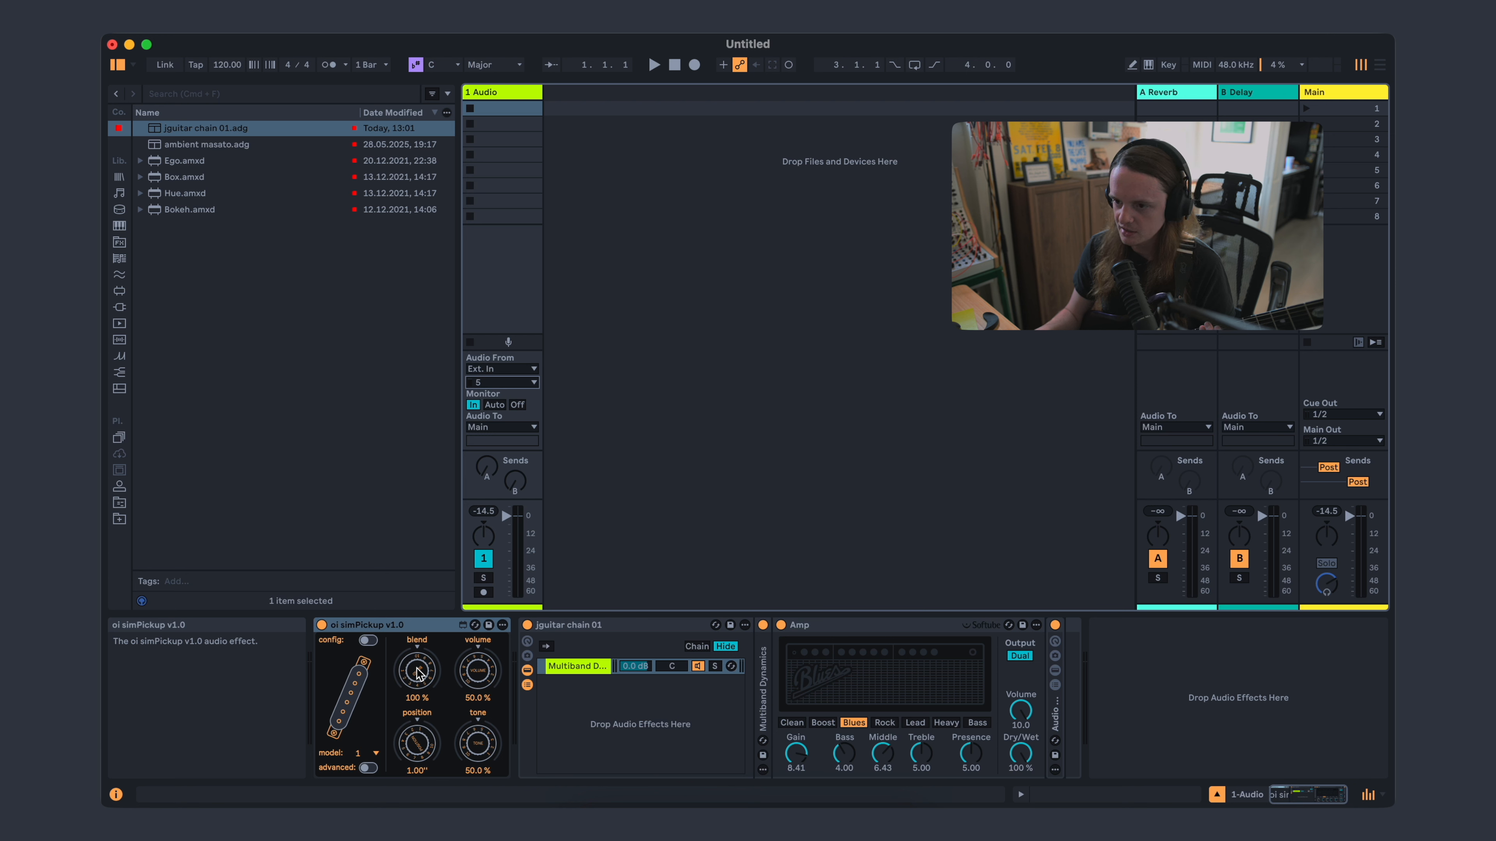
- Sweep the simPickup blend down to 0% and back to 100%, and the position up to 15.54″ and down to 0.00″
drag(417, 671, 417, 737)
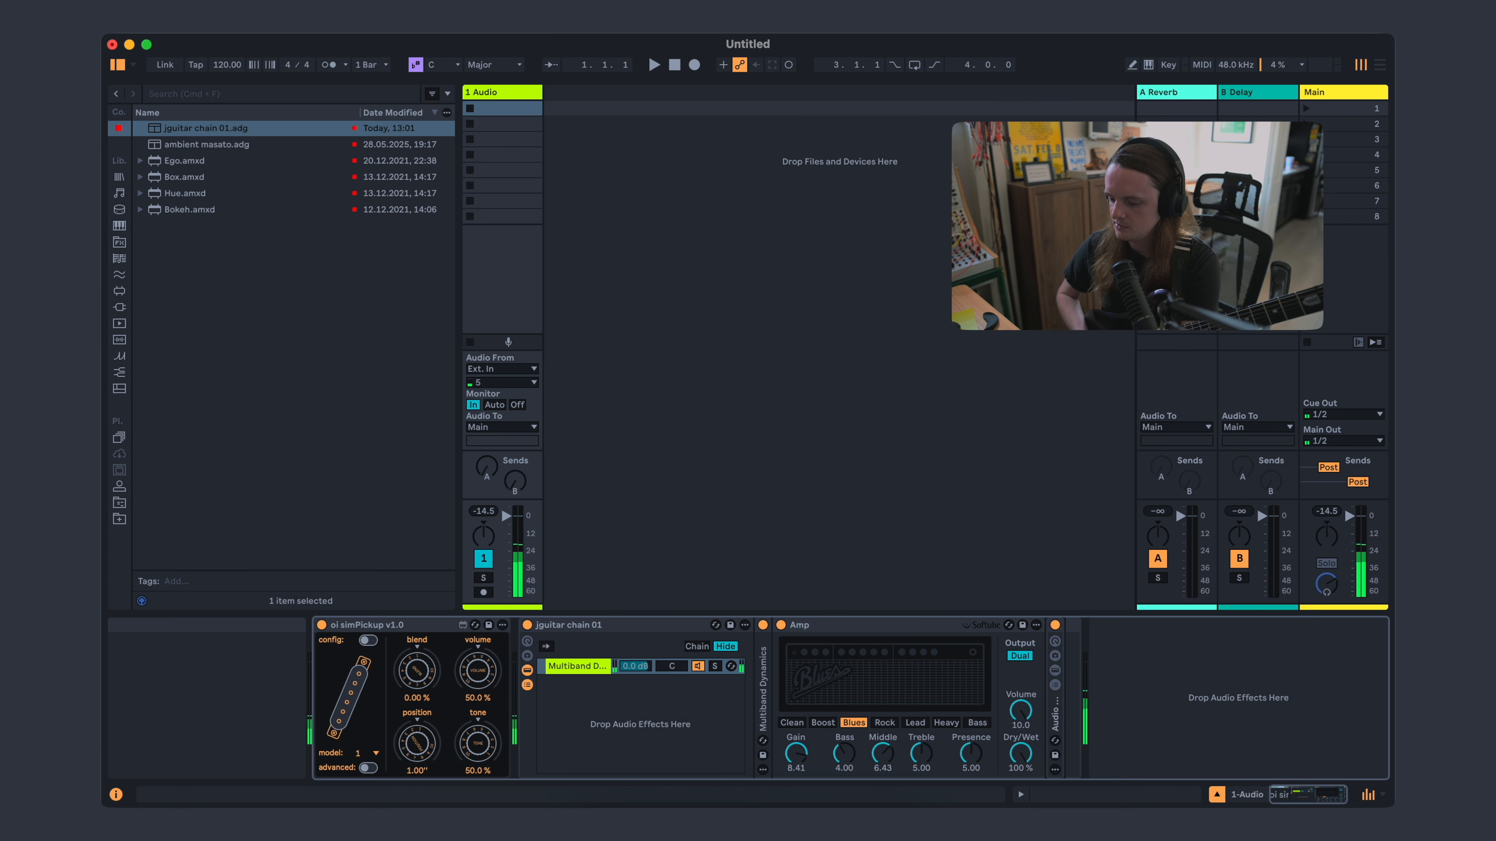
drag(405, 680, 405, 624)
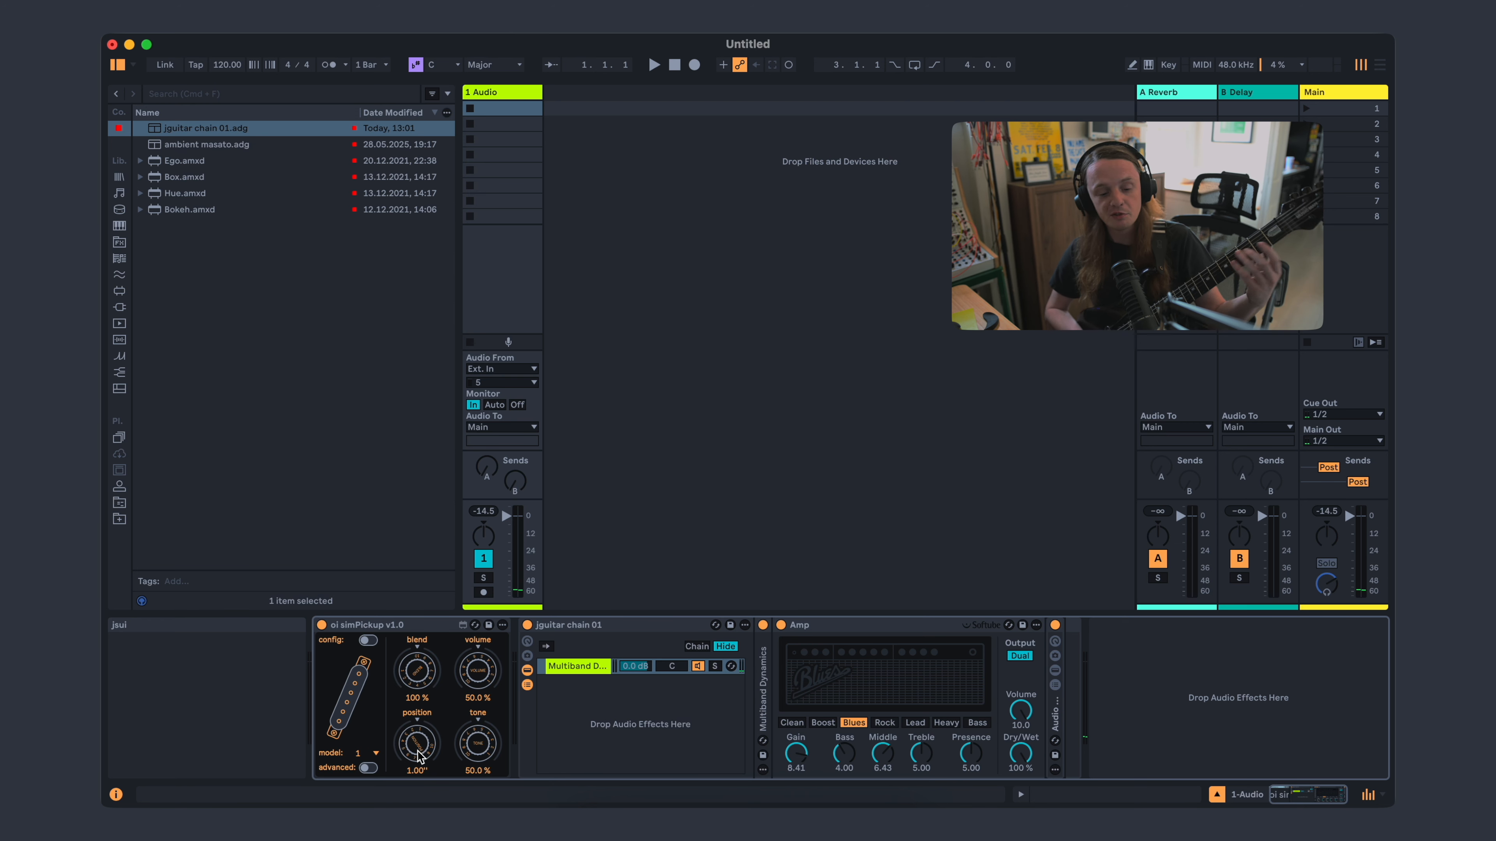
drag(419, 757, 418, 707)
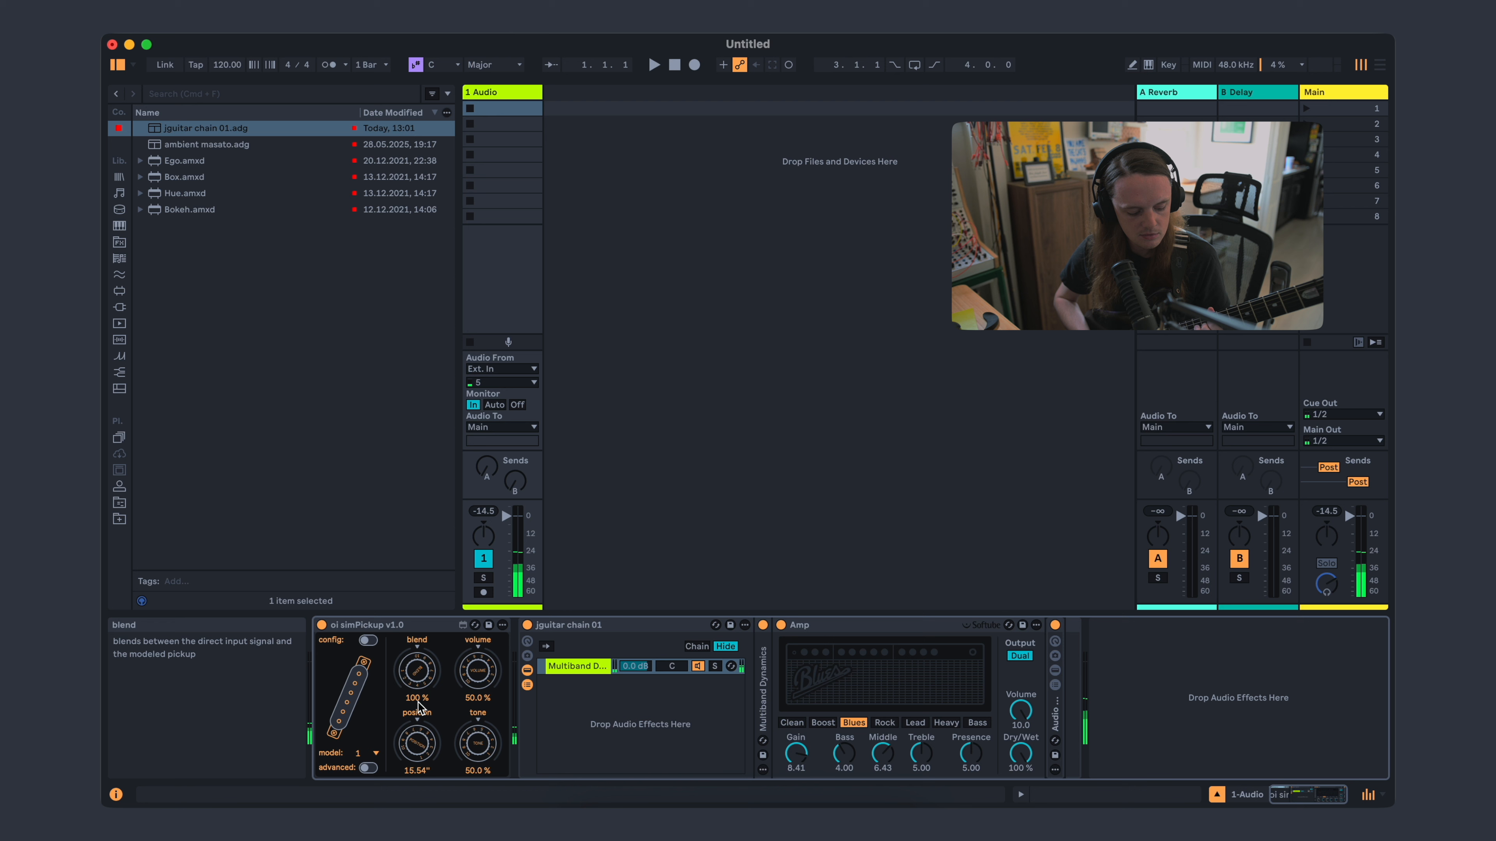
drag(417, 744, 418, 820)
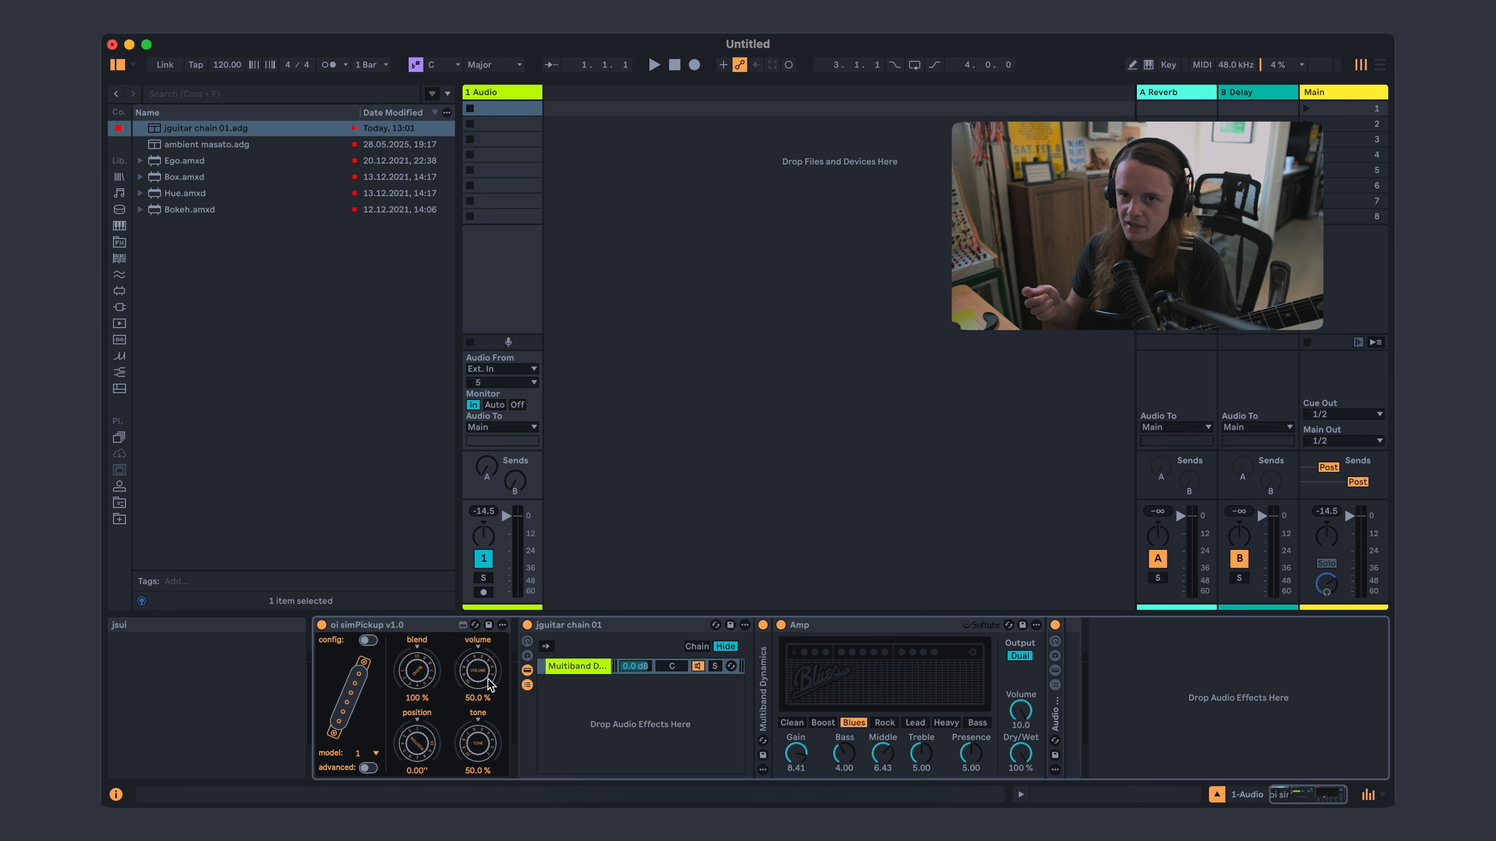
- Set the simPickup volume to 100% and the tone to 41%
drag(488, 684, 488, 634)
drag(492, 745, 491, 690)
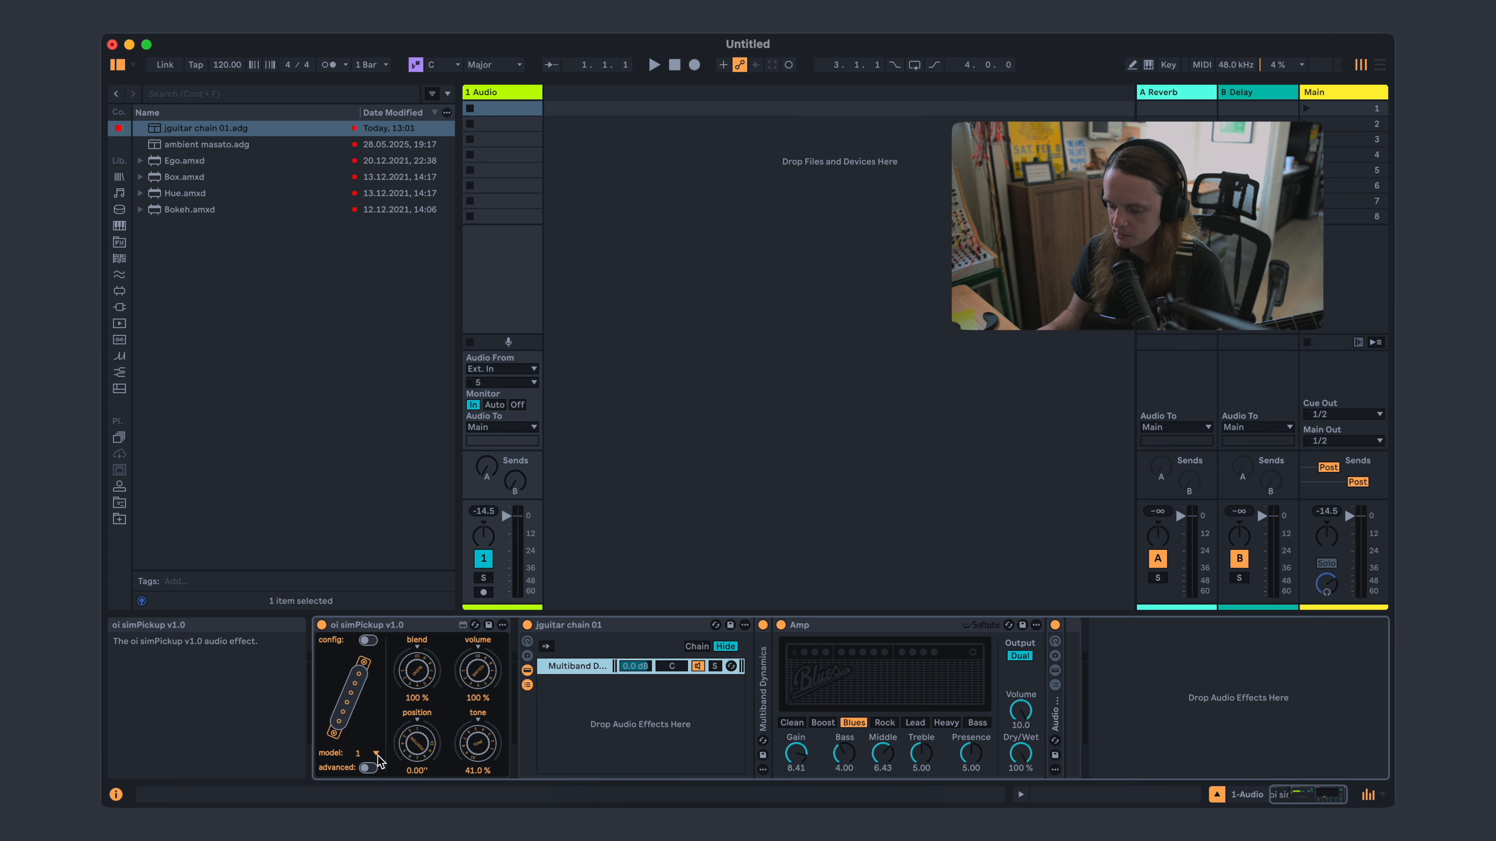
- Try several simPickup pickup models in turn, including 3 and 5, ending on C
click(376, 754)
click(372, 671)
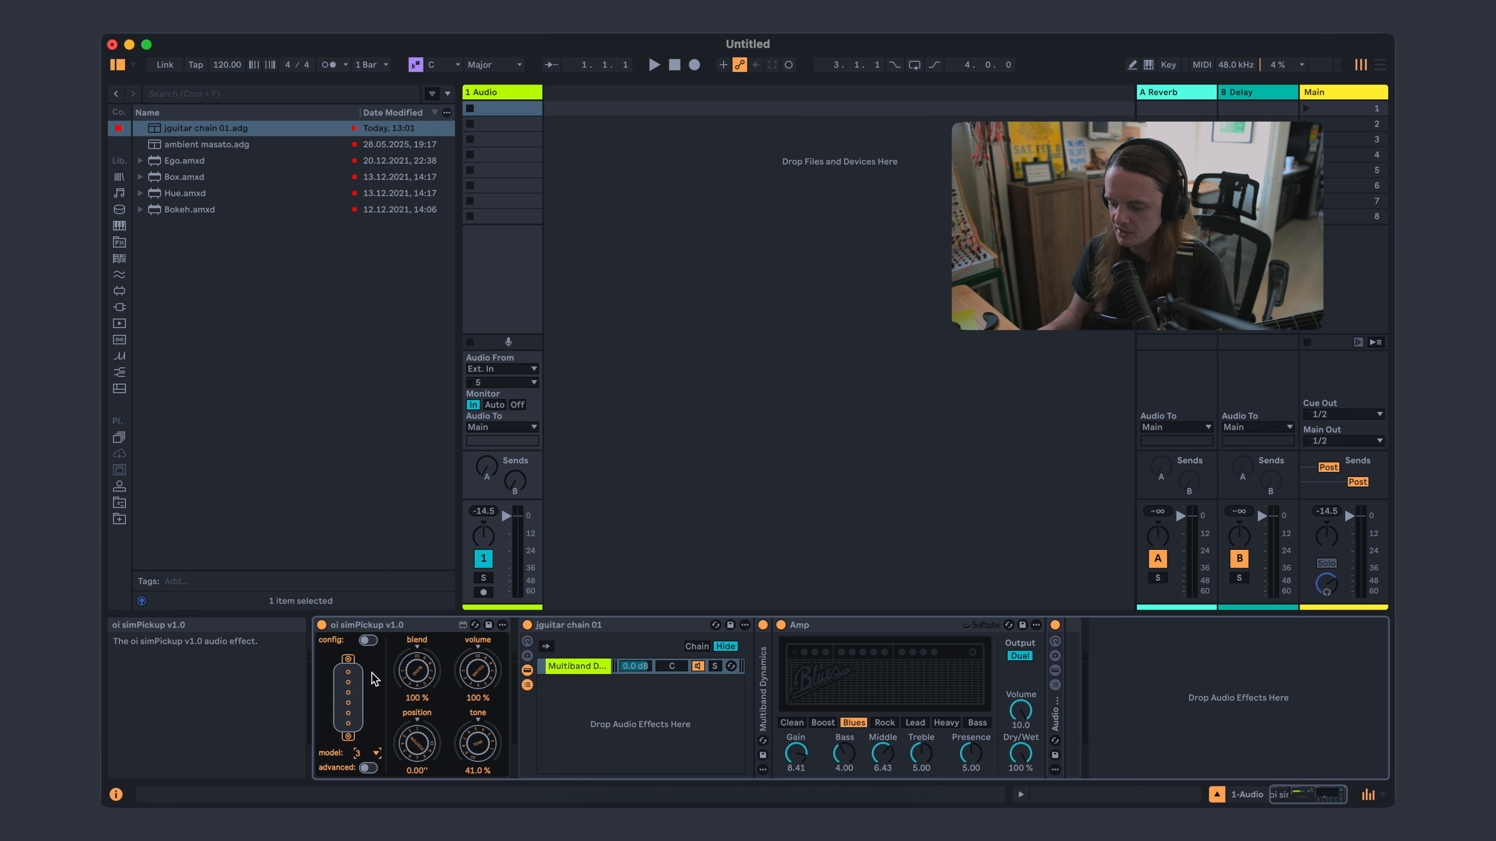
click(362, 755)
click(362, 701)
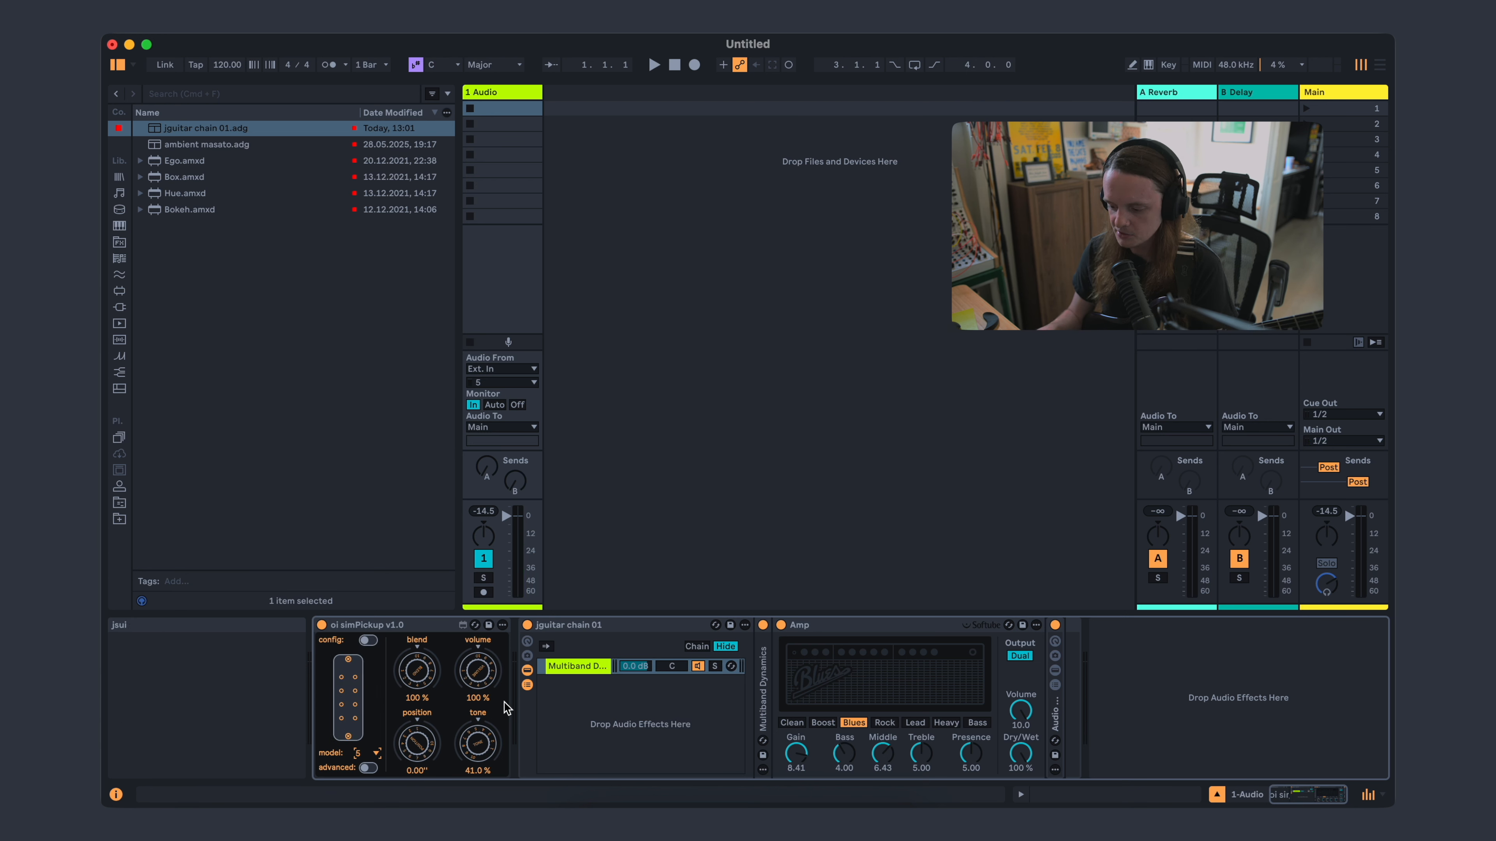
click(376, 755)
click(372, 732)
click(376, 755)
click(372, 746)
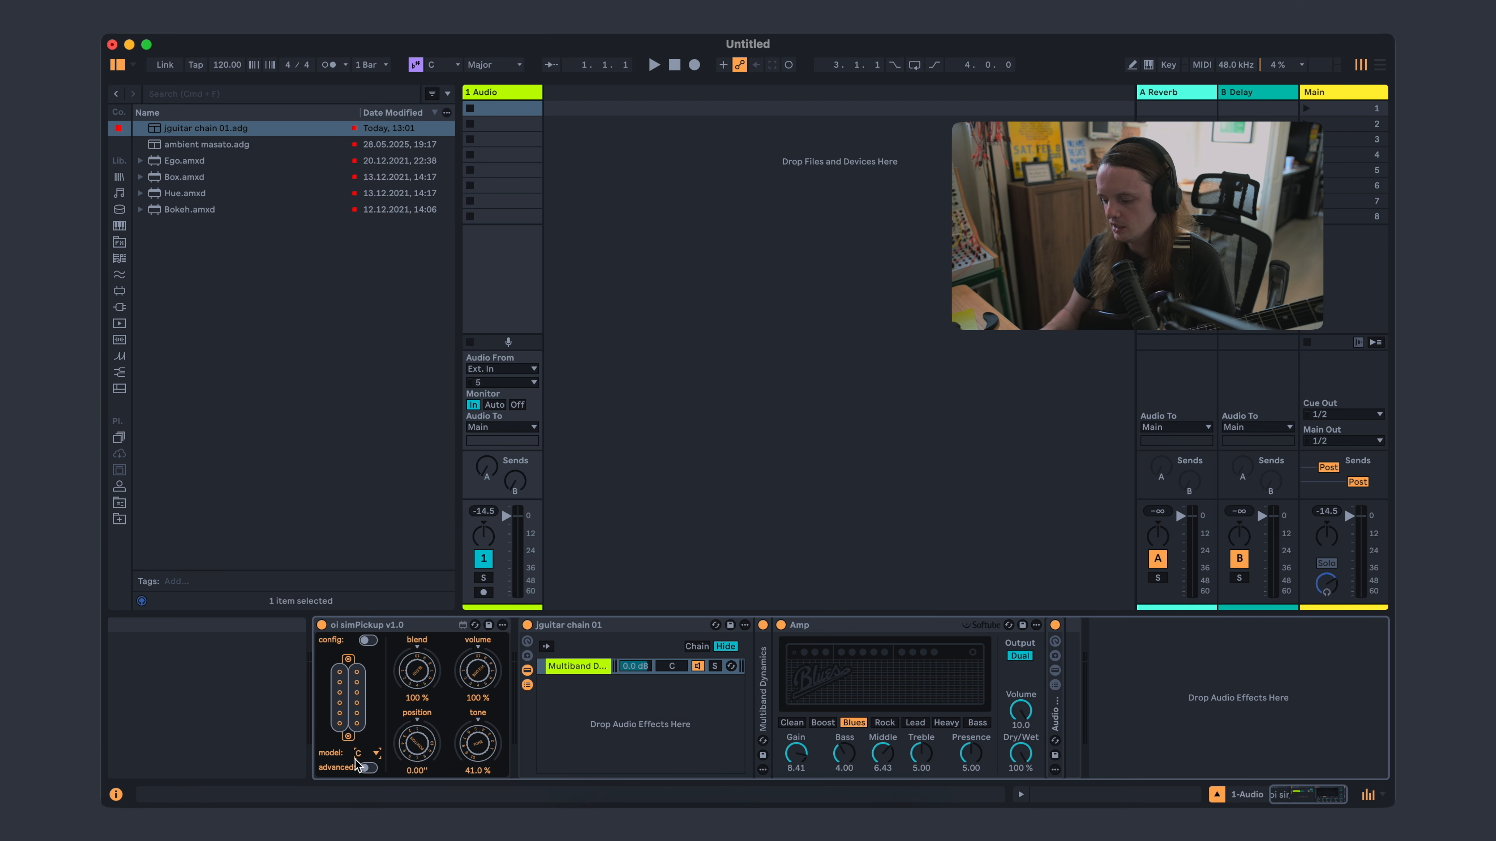
- Audition further simPickup pickup models for comparison, from model 1 up through B and C
click(367, 757)
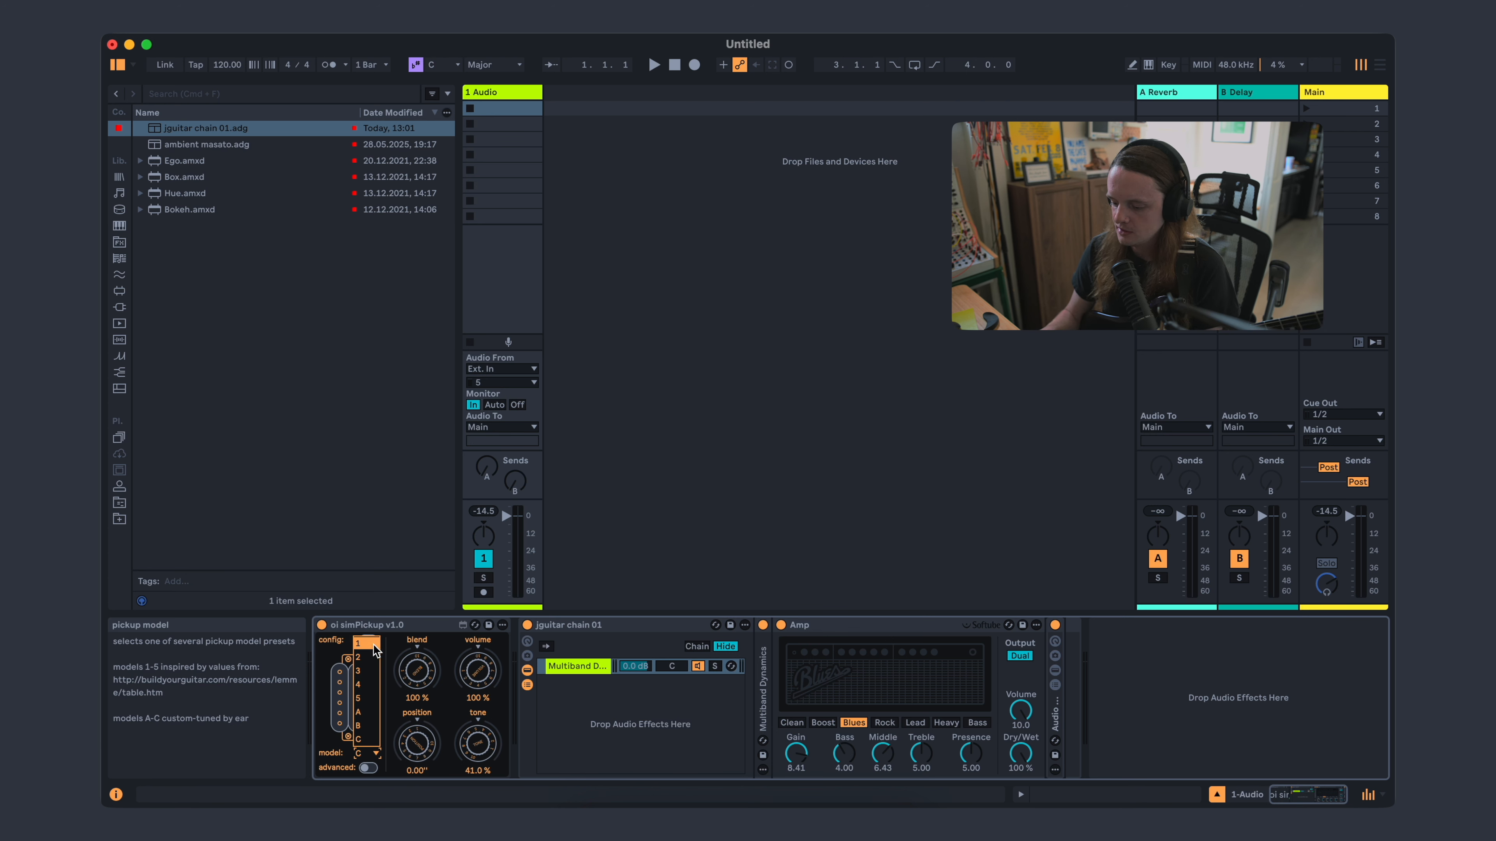
click(373, 643)
click(364, 756)
click(367, 693)
click(371, 749)
click(371, 676)
click(371, 753)
click(368, 725)
click(377, 757)
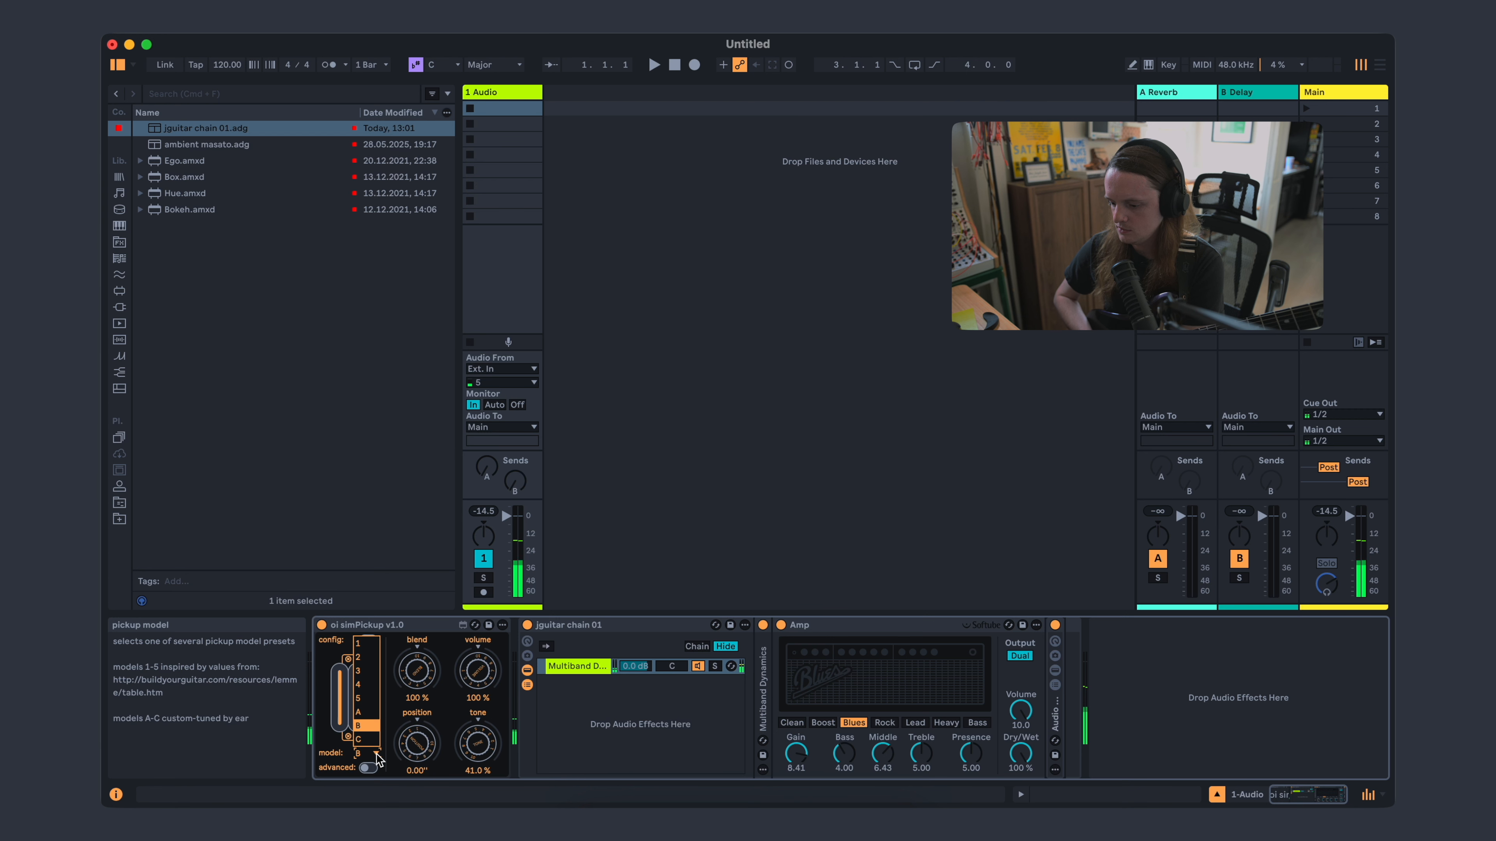
click(376, 740)
- Set the simPickup pickup model to A and the tone to 100%
click(376, 754)
click(371, 712)
drag(477, 743, 508, 644)
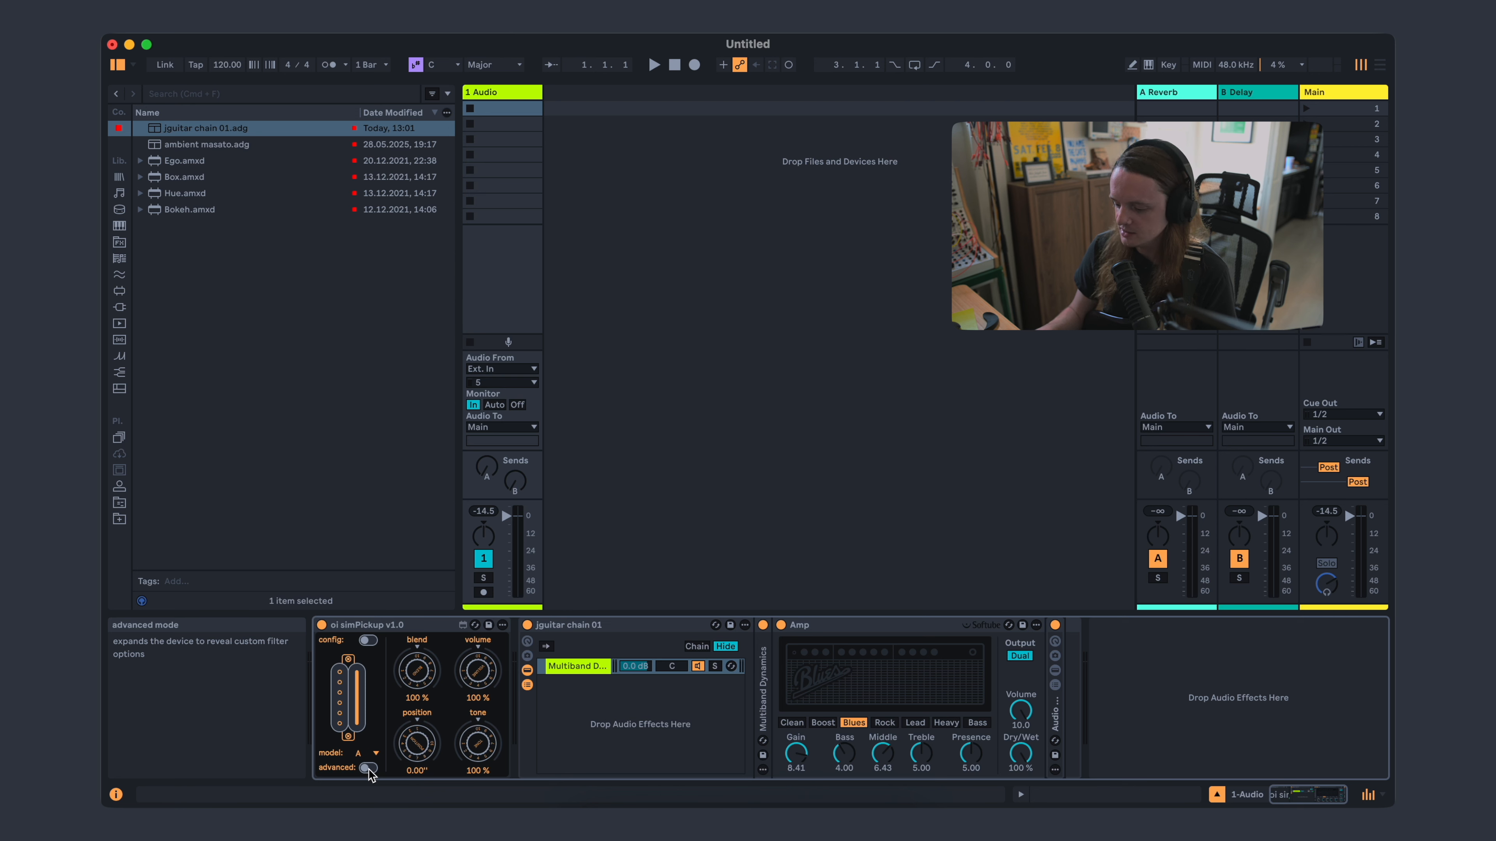
- Turn on simPickup's advanced mode and reshape the lowpass filter to about 1.56 kHz cutoff with a Q of 2.84
click(368, 768)
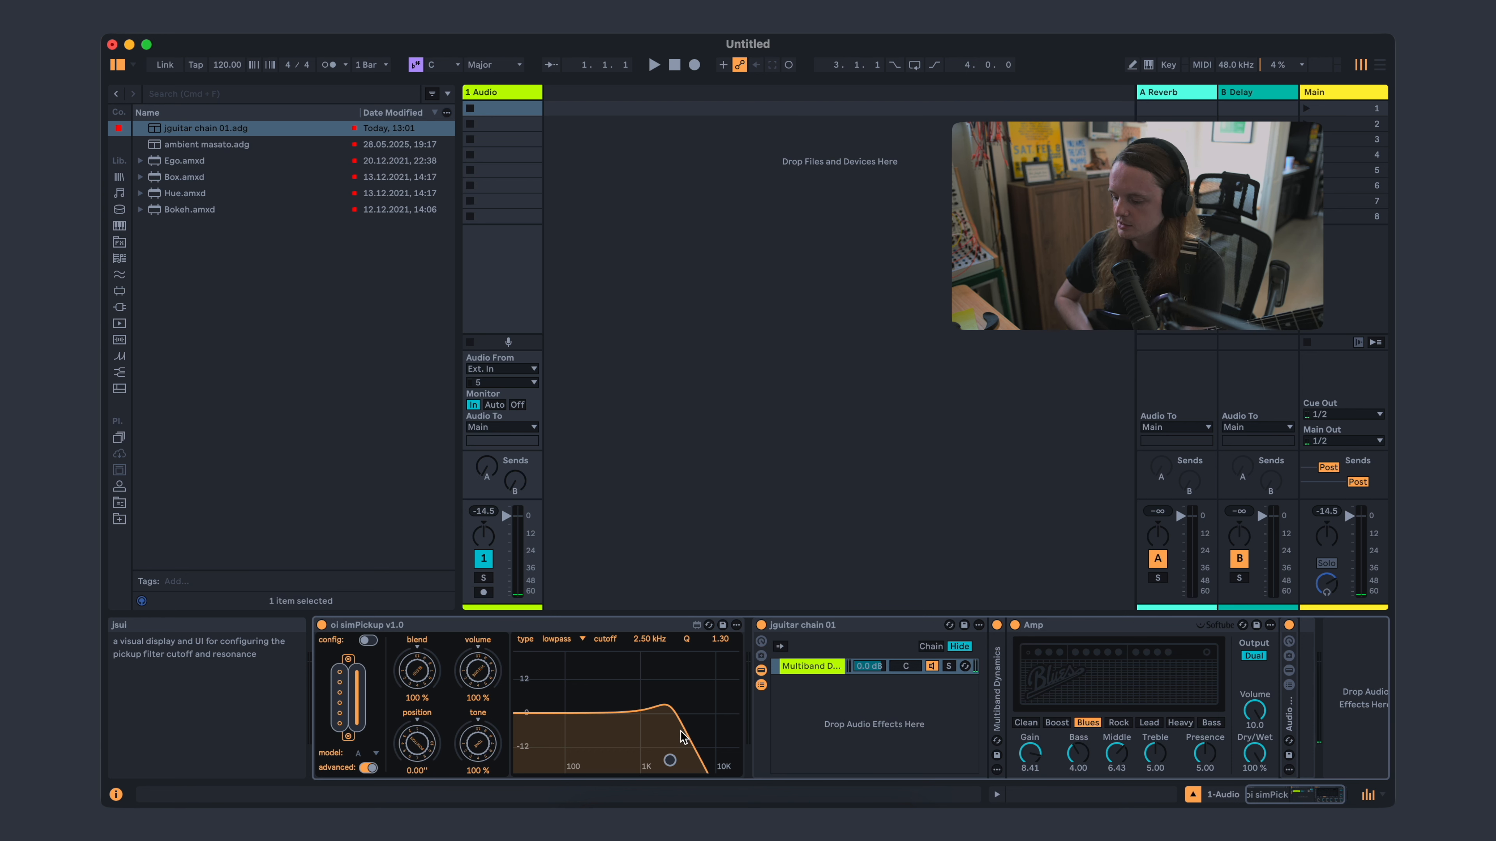
drag(669, 760, 679, 722)
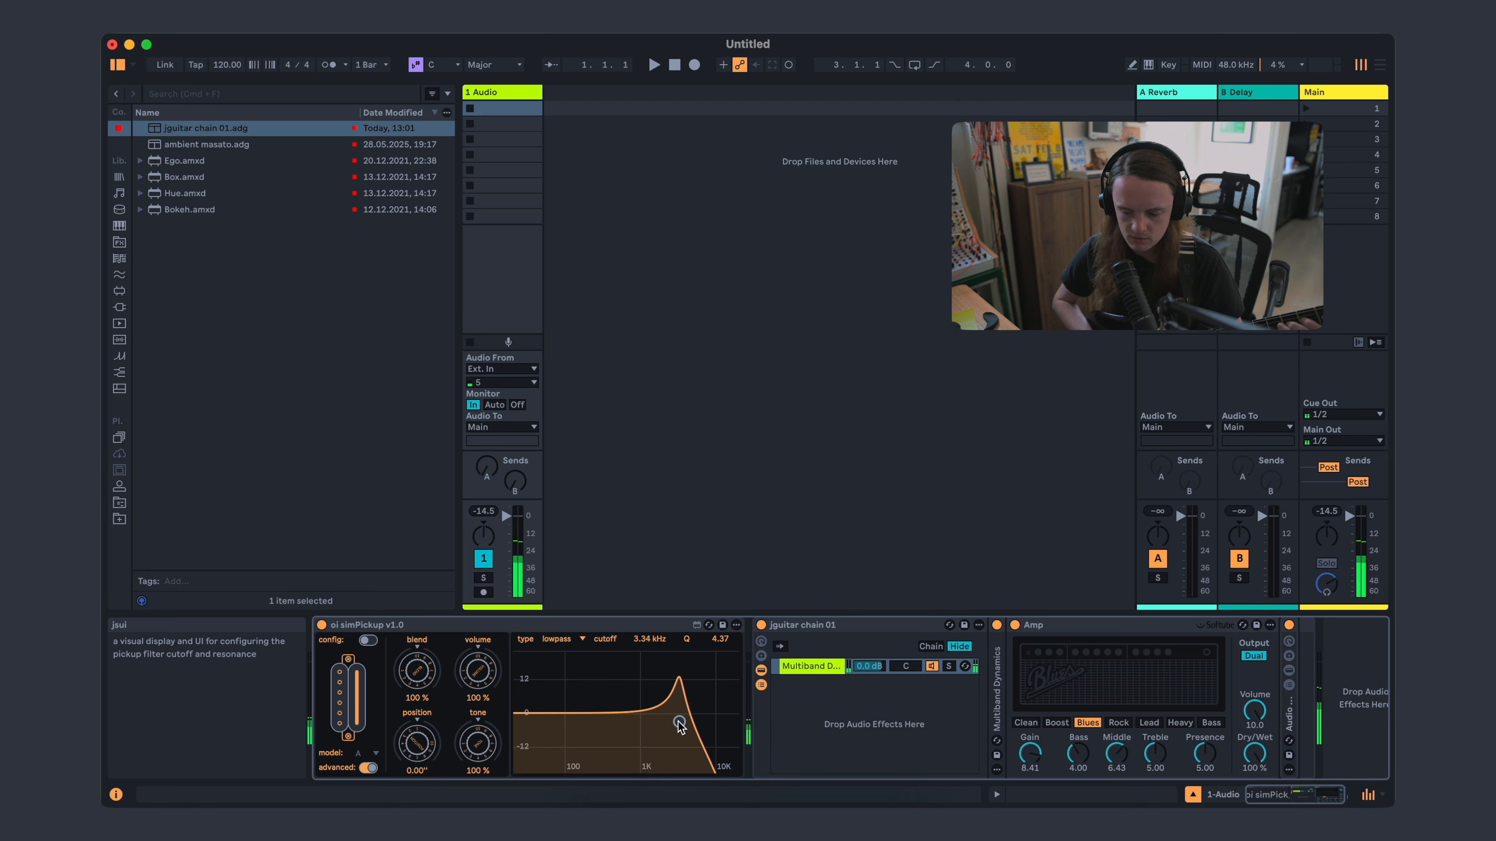
drag(678, 723, 654, 741)
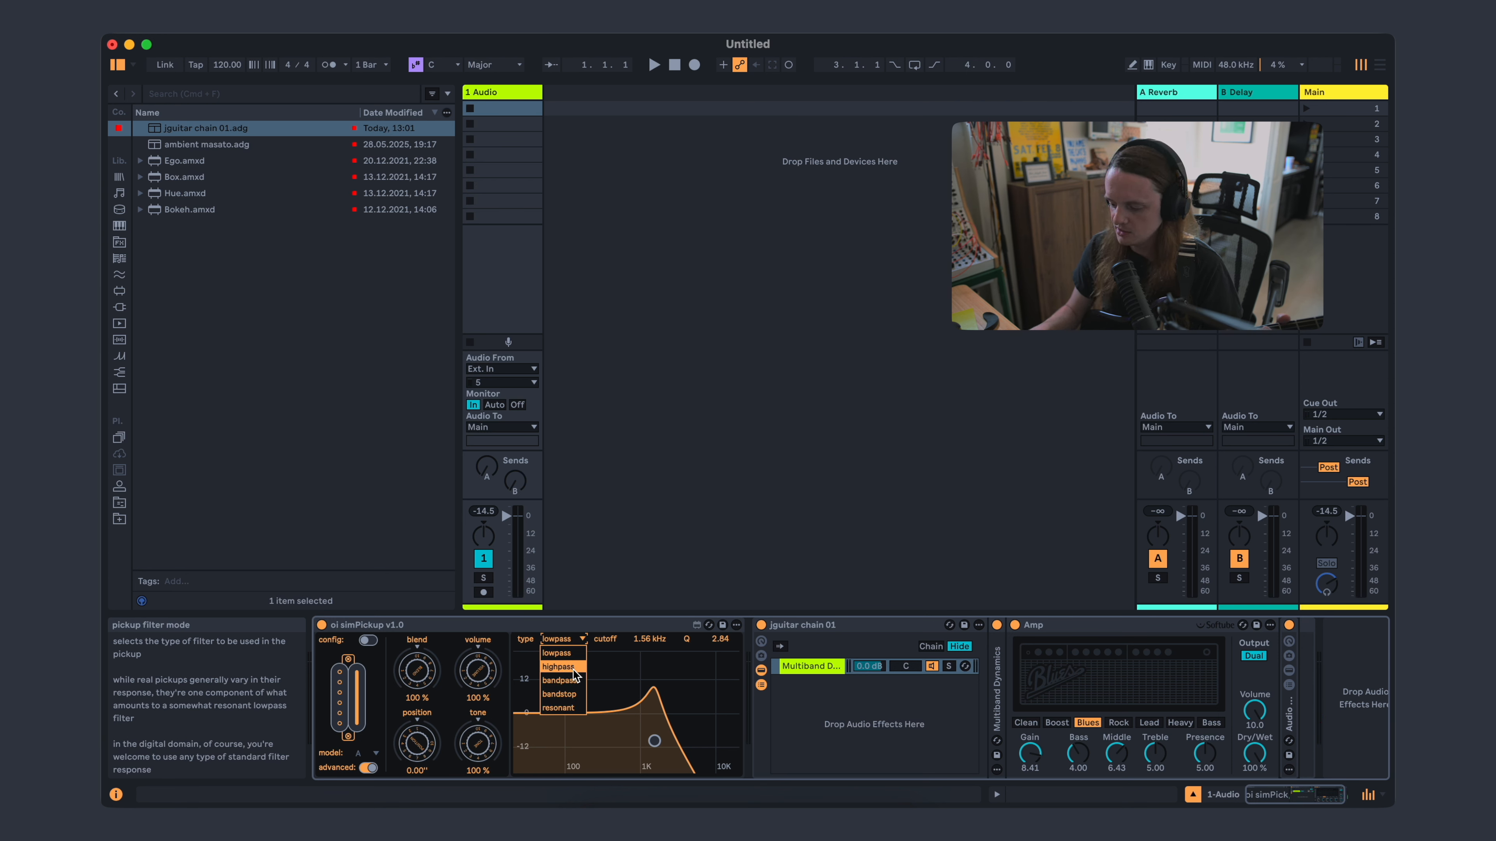
- Try the highpass filter type, and a bandpass at about 269 Hz with a Q of 3.26
click(572, 669)
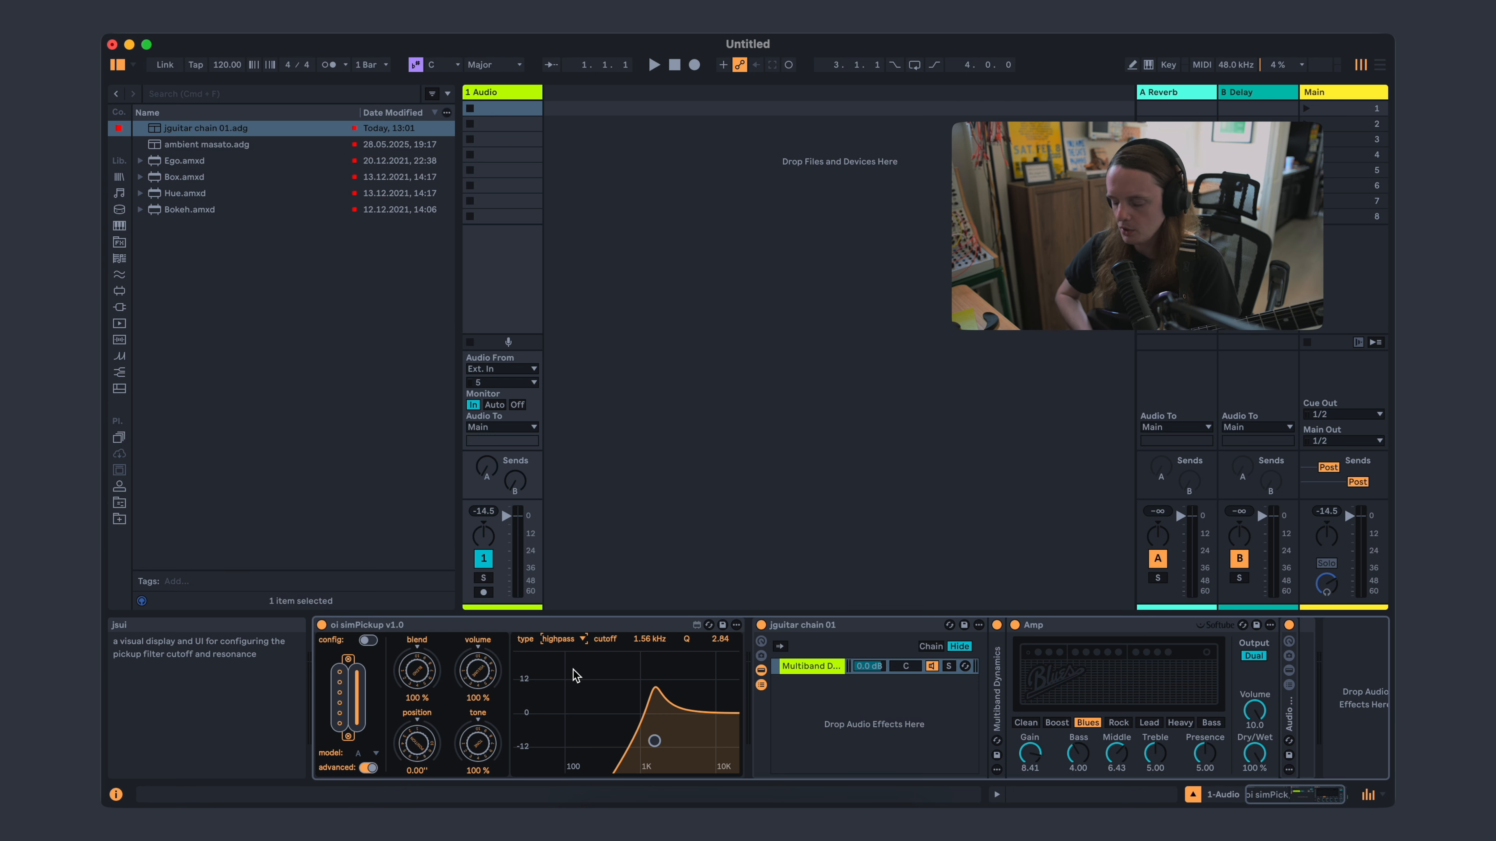
click(568, 638)
click(568, 679)
drag(654, 741, 596, 735)
- Try the bandstop and resonant filter types, shifting the cutoff and resonance point on the filter graph for each
click(581, 640)
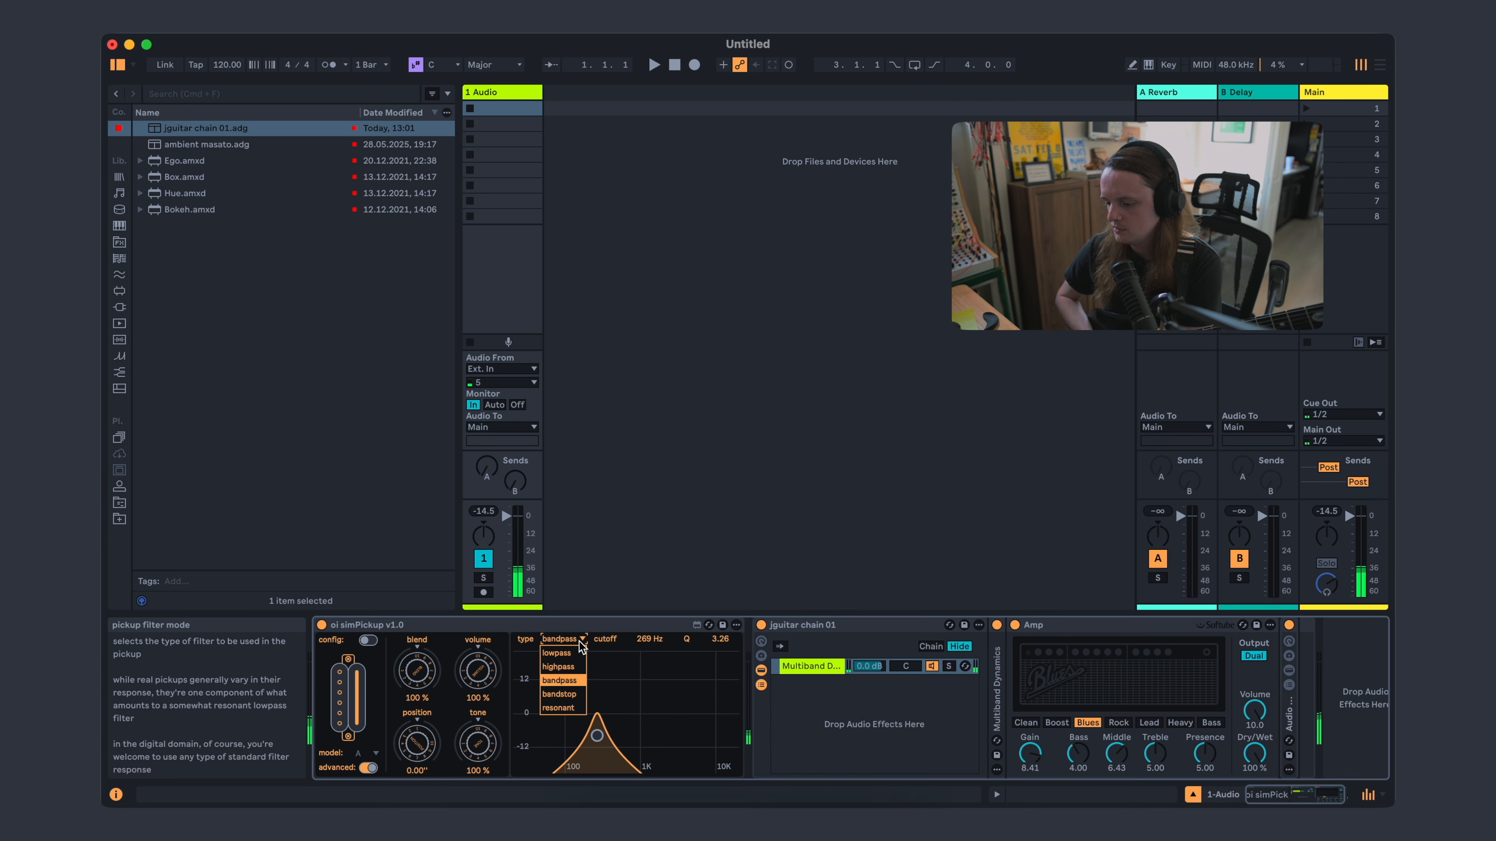
click(582, 694)
drag(596, 736, 630, 760)
click(577, 640)
click(569, 702)
drag(632, 728, 583, 727)
- Set the filter type to lowpass with the cutoff at about 1.82 kHz and the Q at about 4.02
click(578, 640)
click(579, 653)
drag(583, 727, 659, 729)
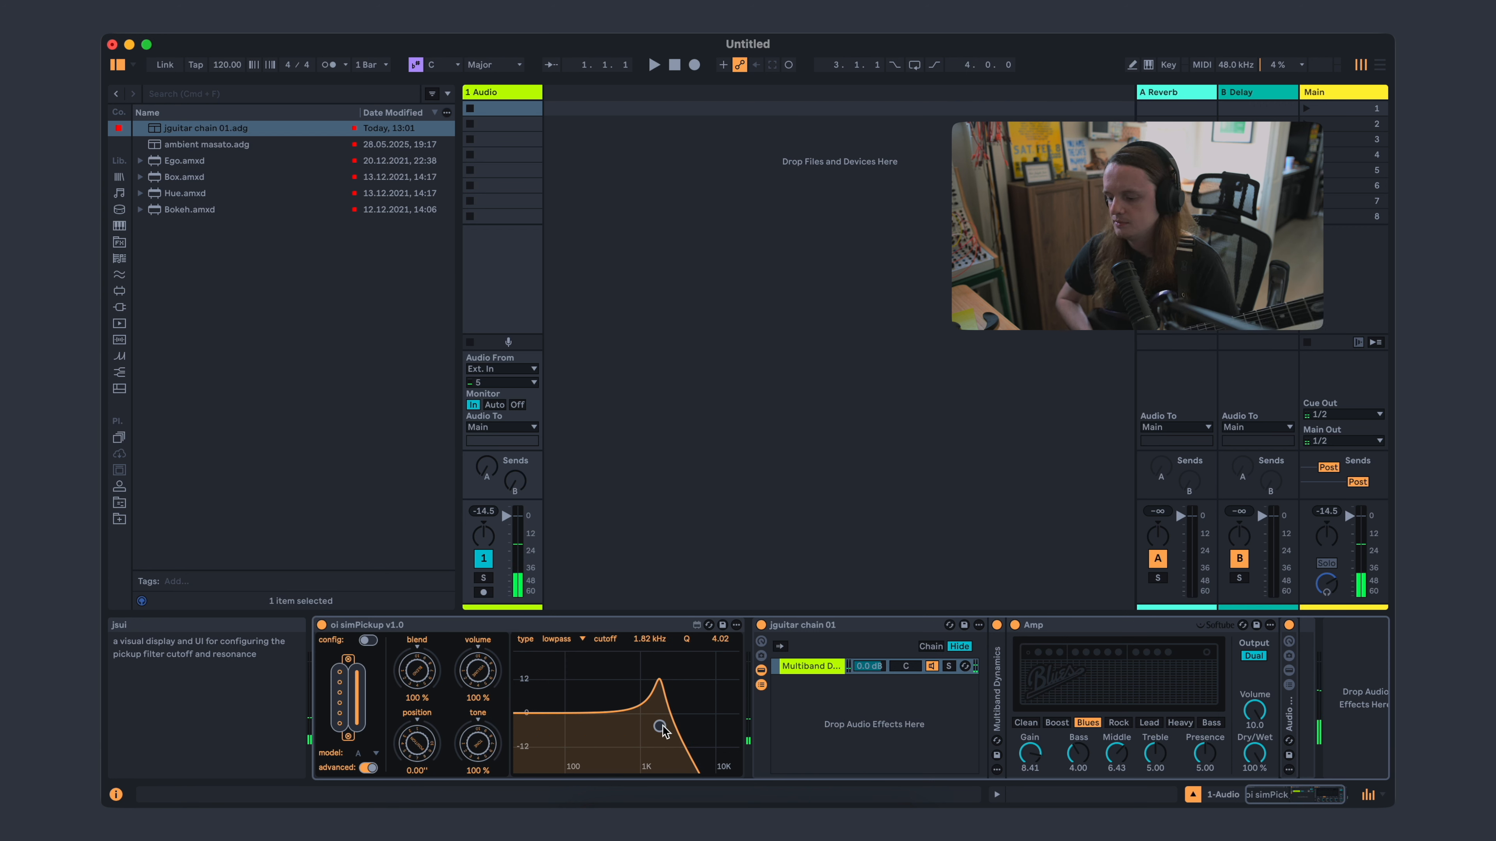
- Show simPickup's config settings and examine the string compensation and comb filter feedforward values
click(367, 640)
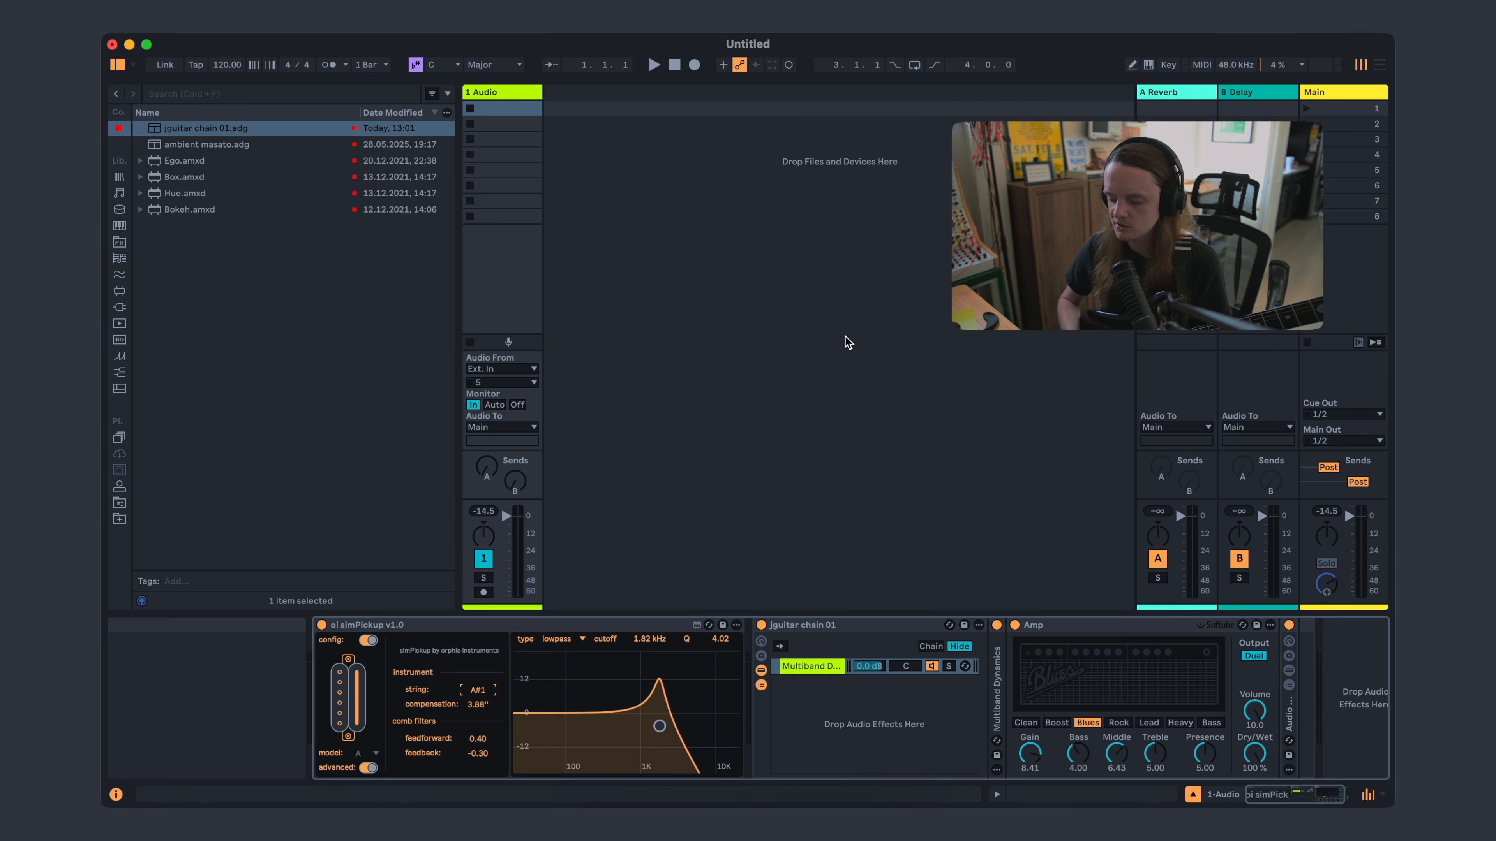
click(485, 704)
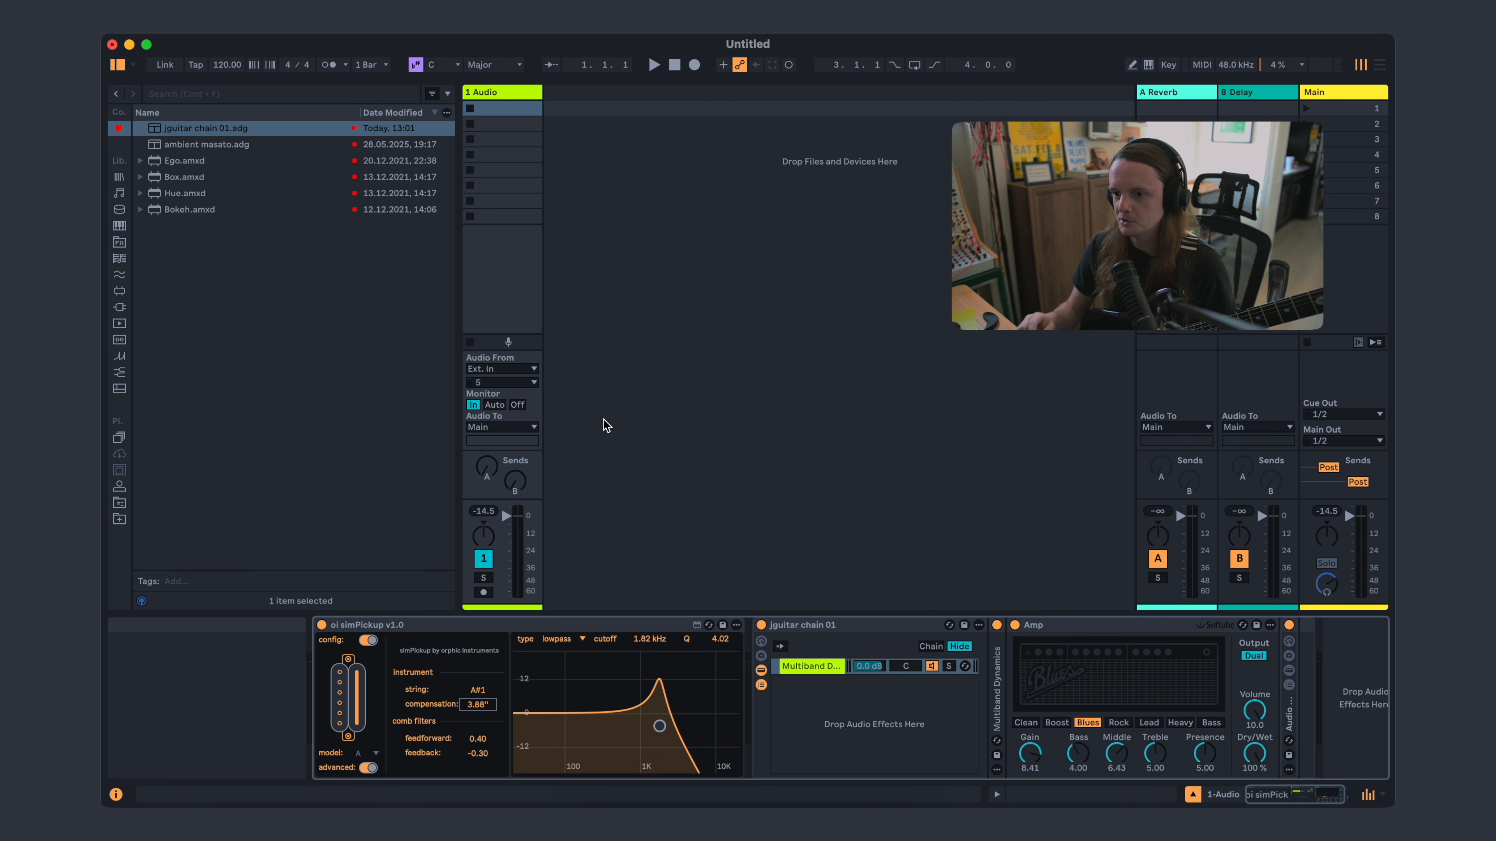
click(485, 740)
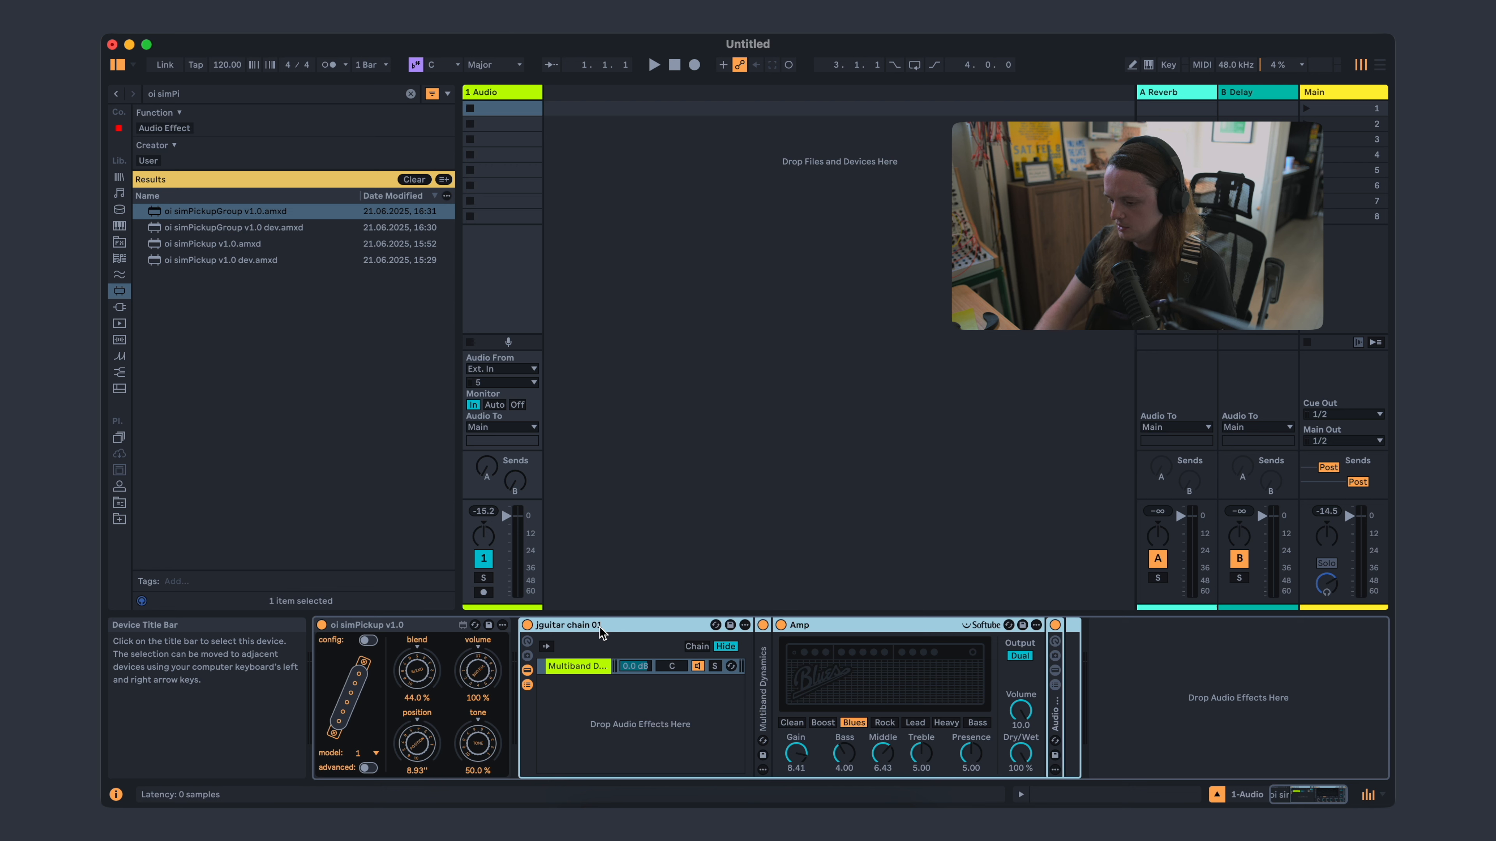
- Delete the jguitar chain 01 rack and put the 1 Audio track into a group
key(Delete)
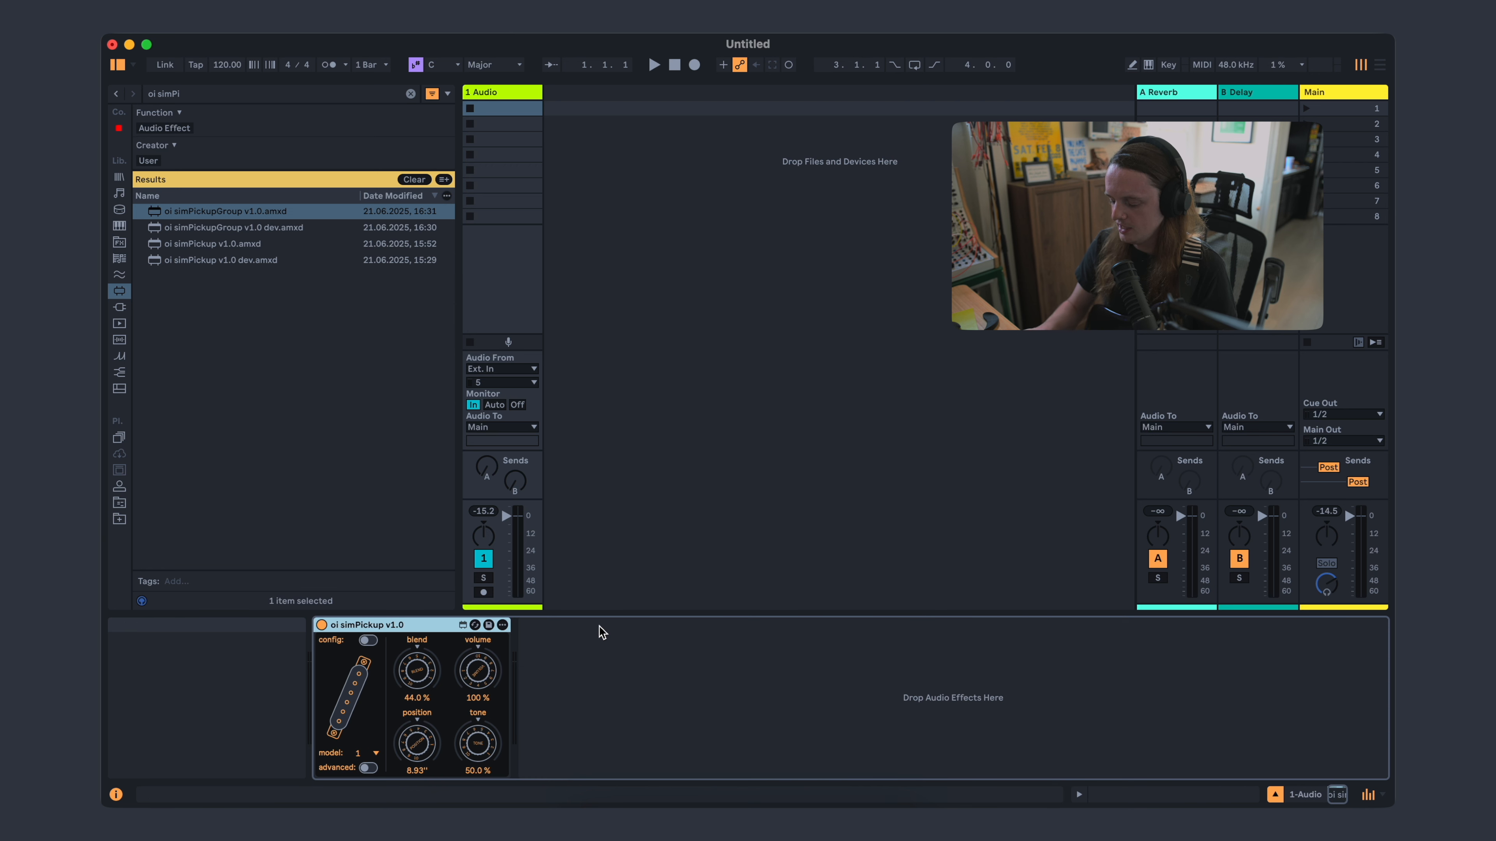
click(500, 93)
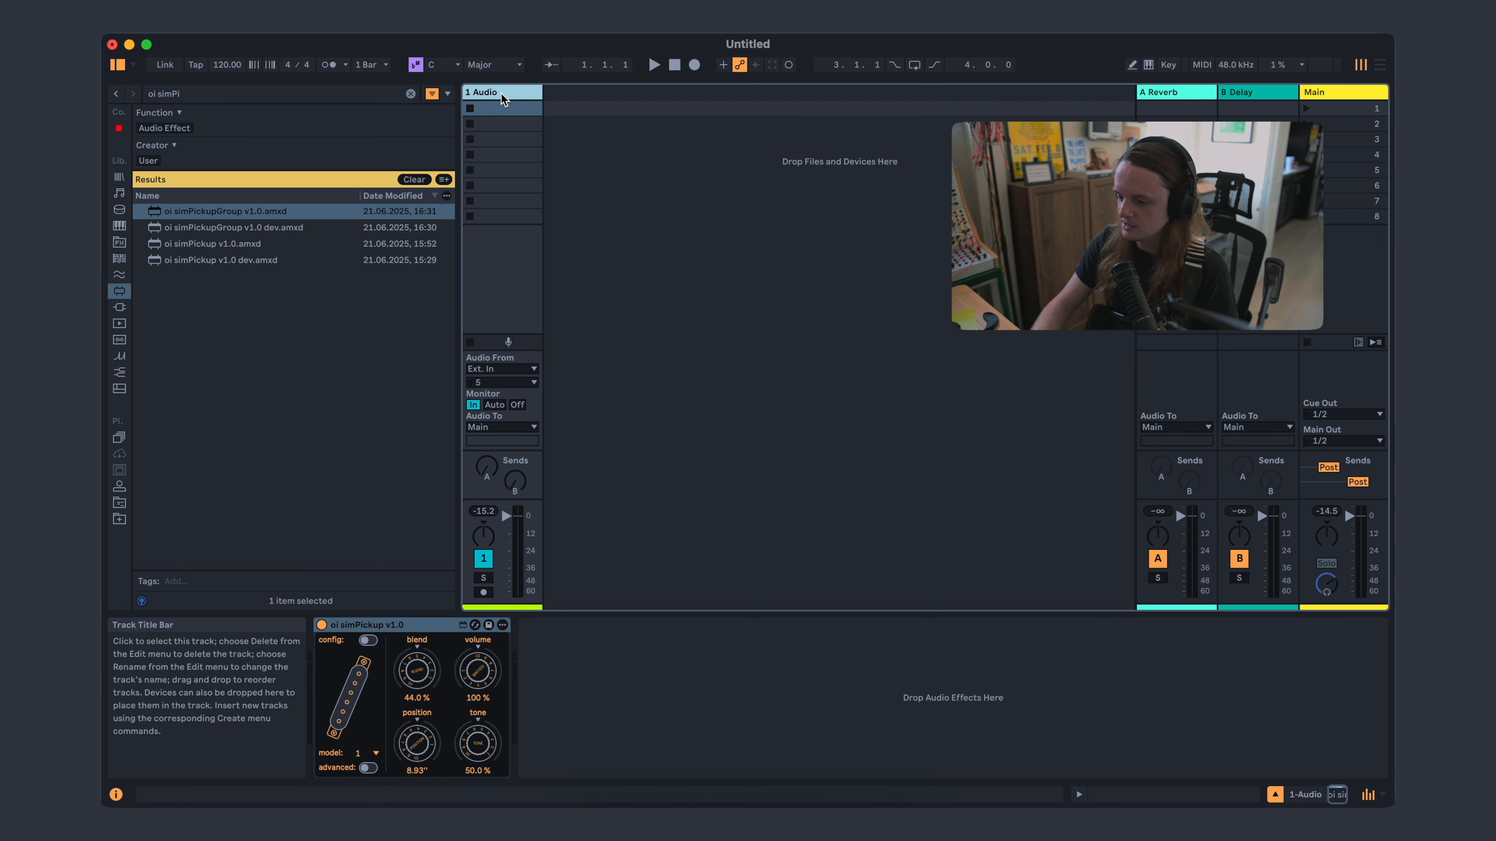
key(super+g)
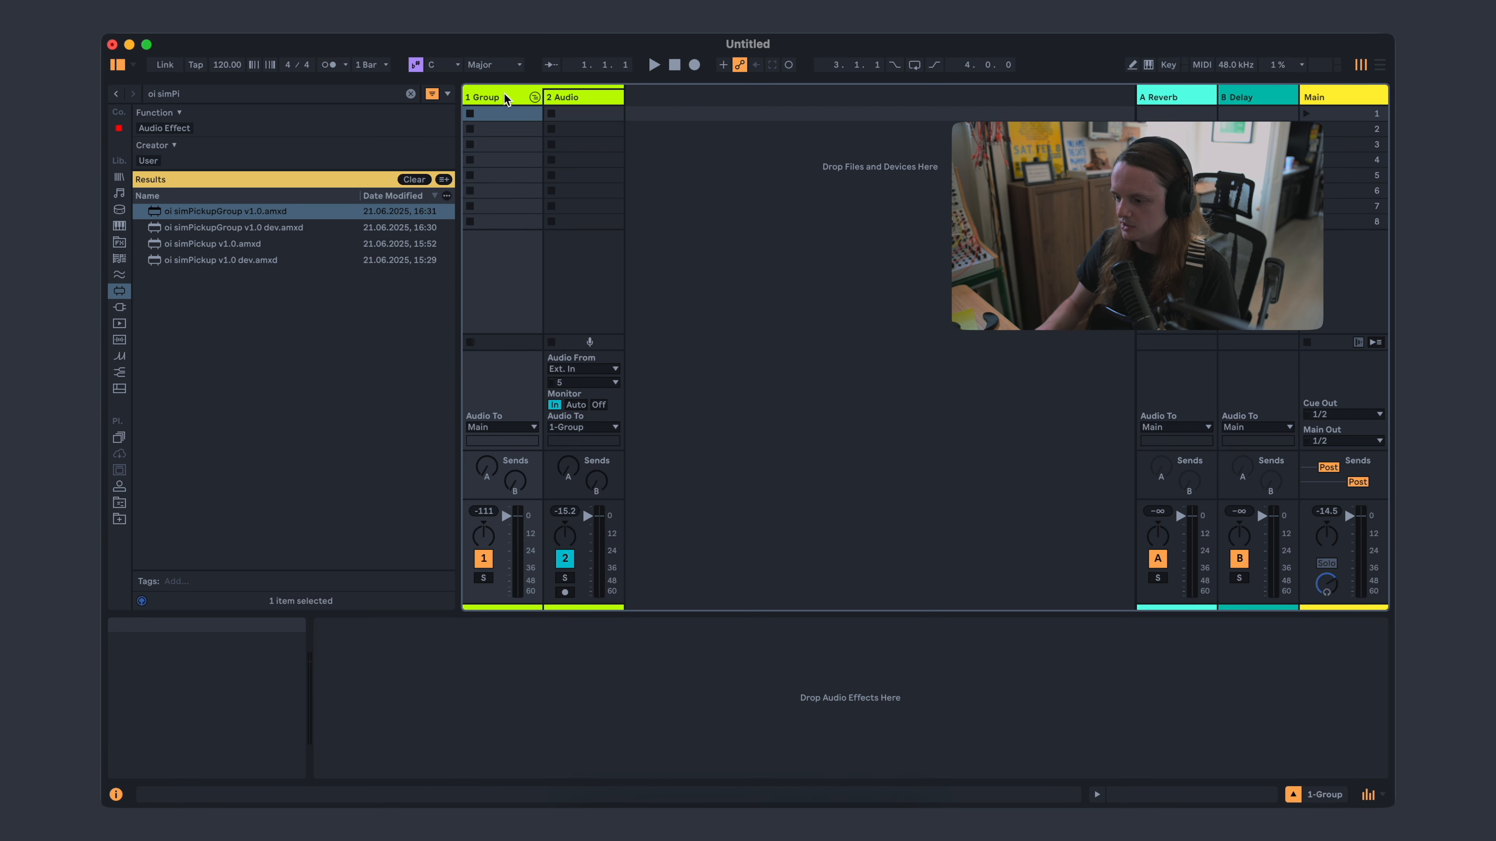
- Add the oi simPickupGroup v1.0 device to the group track
click(564, 97)
click(486, 97)
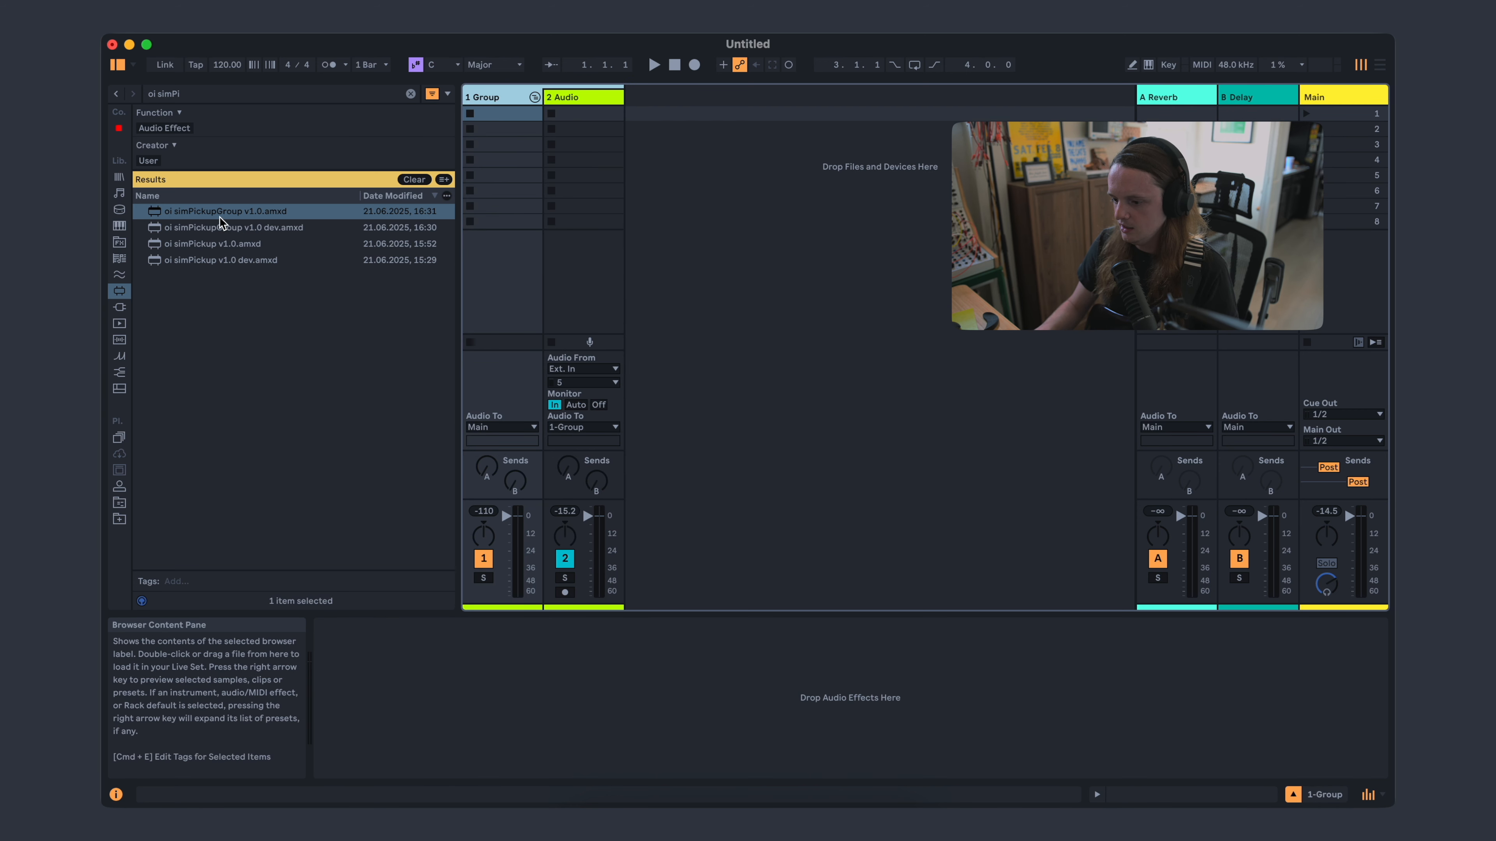
drag(215, 211, 501, 174)
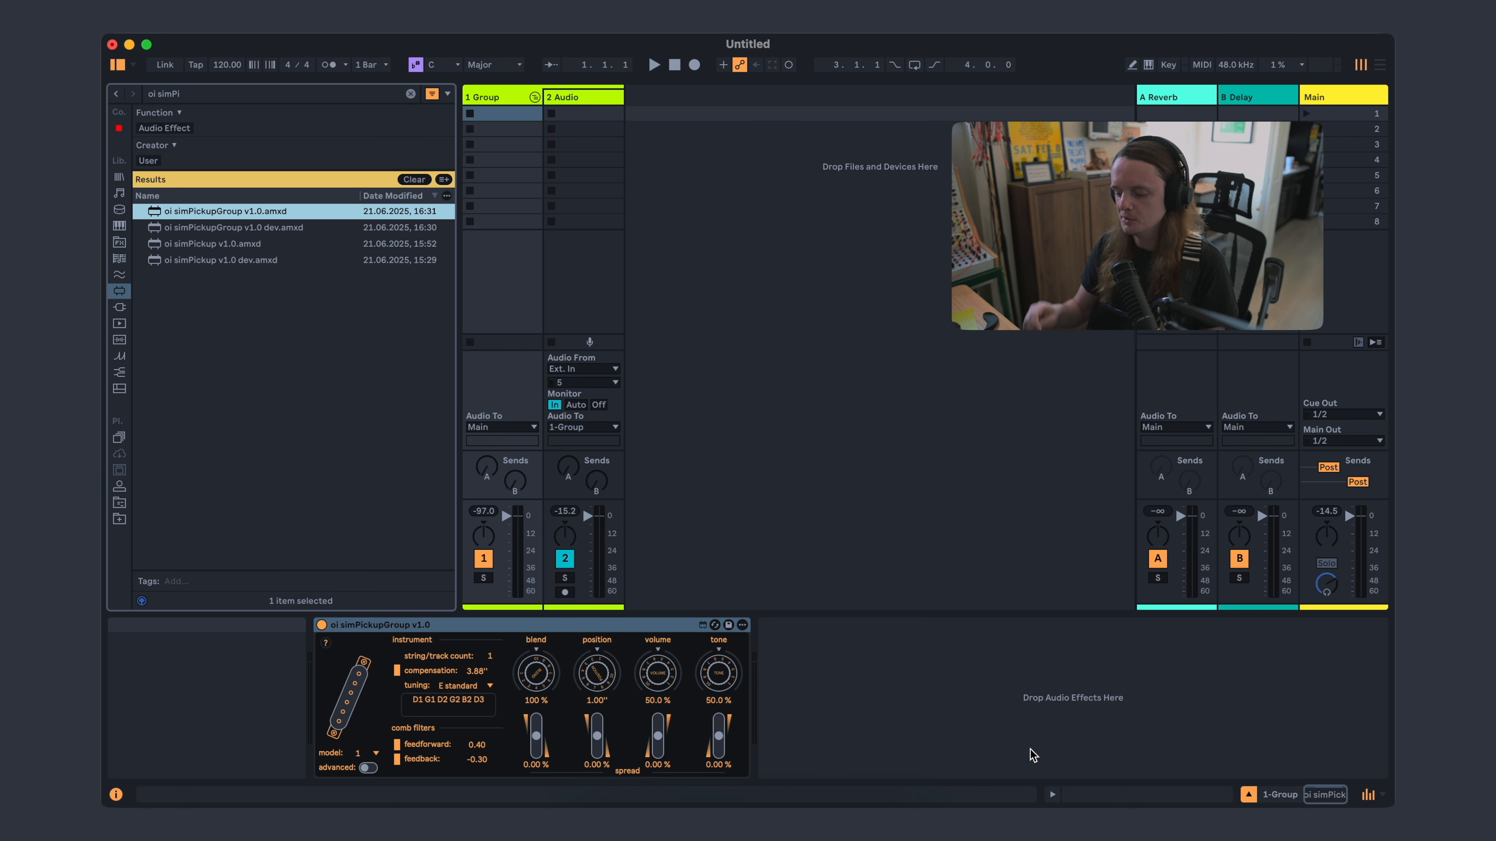
- Inspect the simPickup device on the grouped audio track, showing and hiding its config settings
click(582, 97)
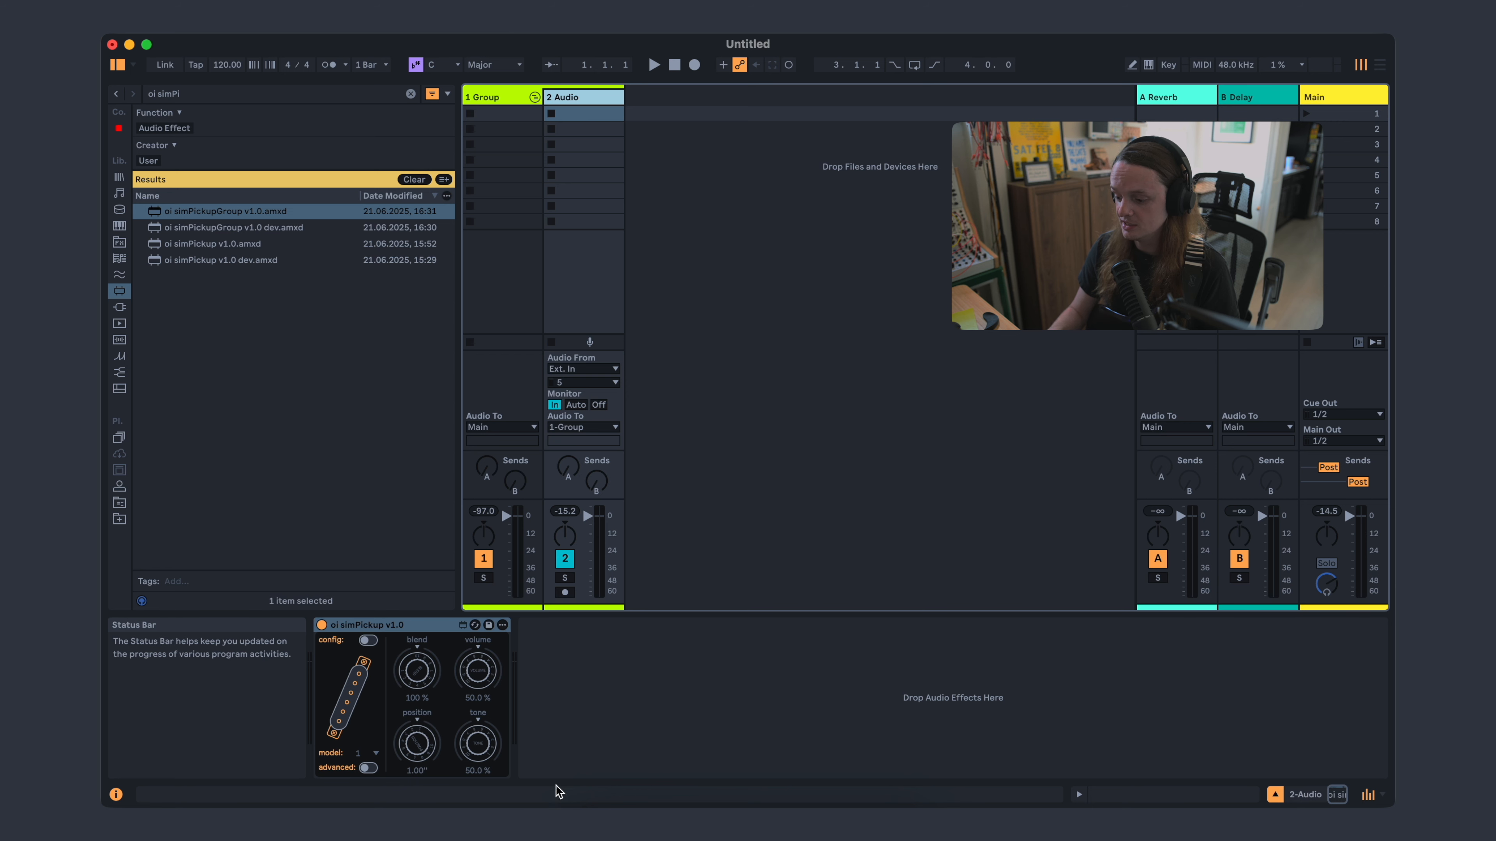
click(369, 641)
click(368, 642)
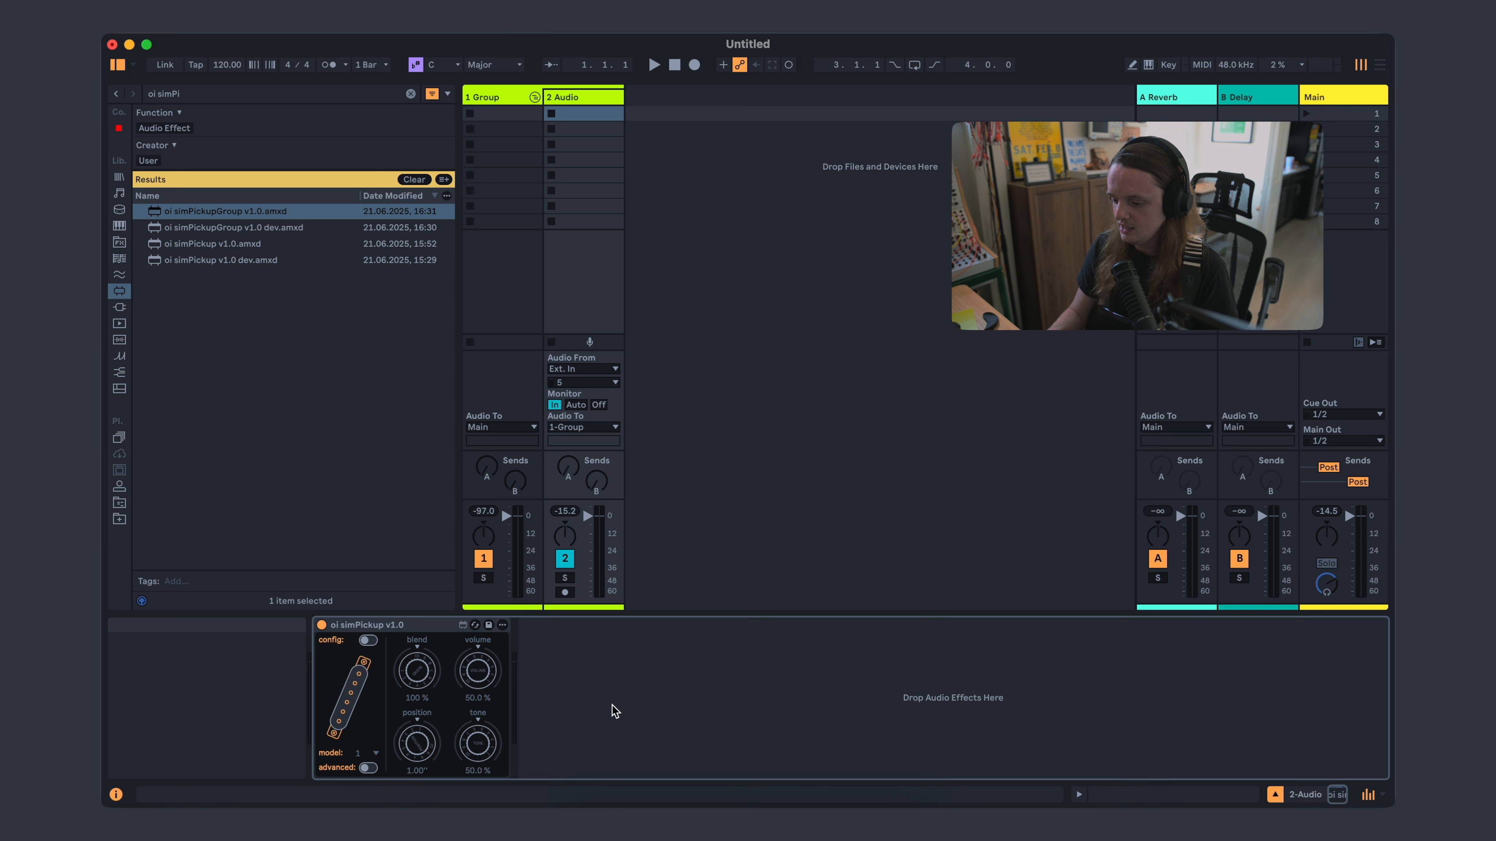
- Set the simPickupGroup position to 4.83″, volume to 68% and tone to 86% on the group track
click(510, 100)
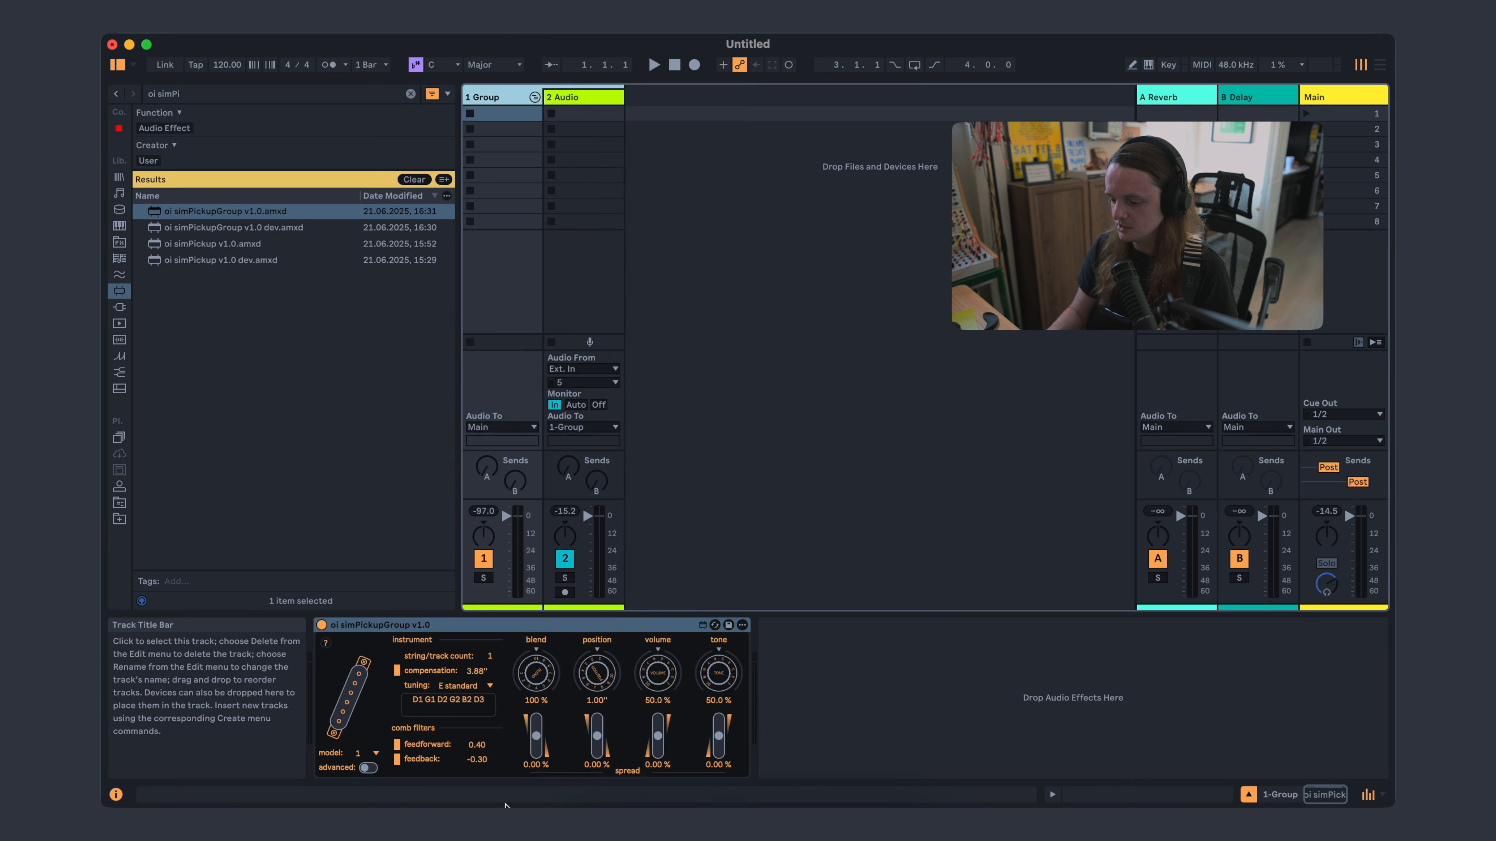
drag(582, 669, 583, 659)
drag(675, 675, 675, 666)
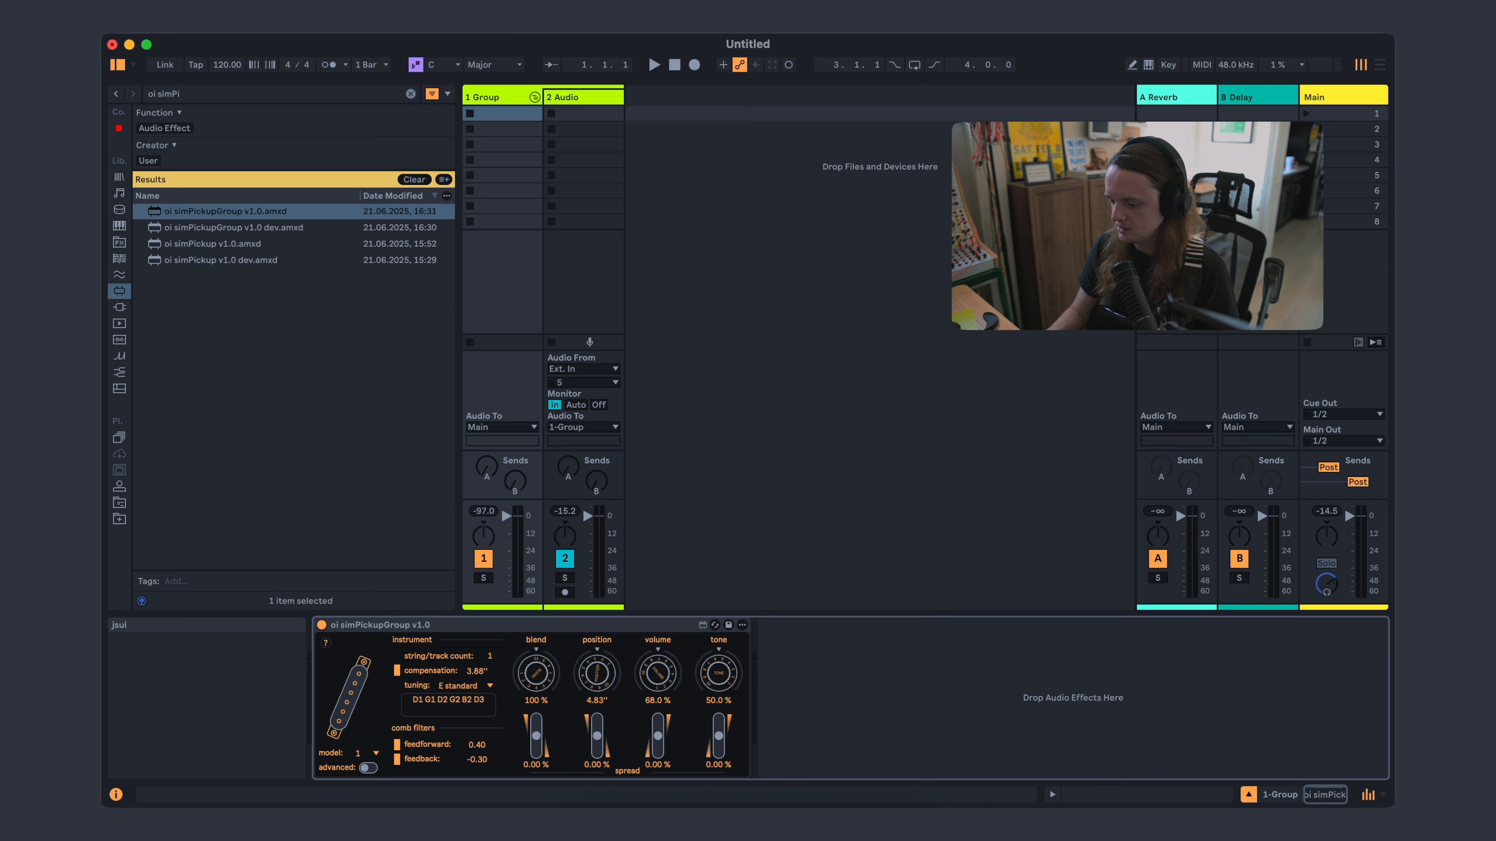
- Compare the simPickup settings on the 2 Audio track with the simPickupGroup settings on the group track
click(593, 96)
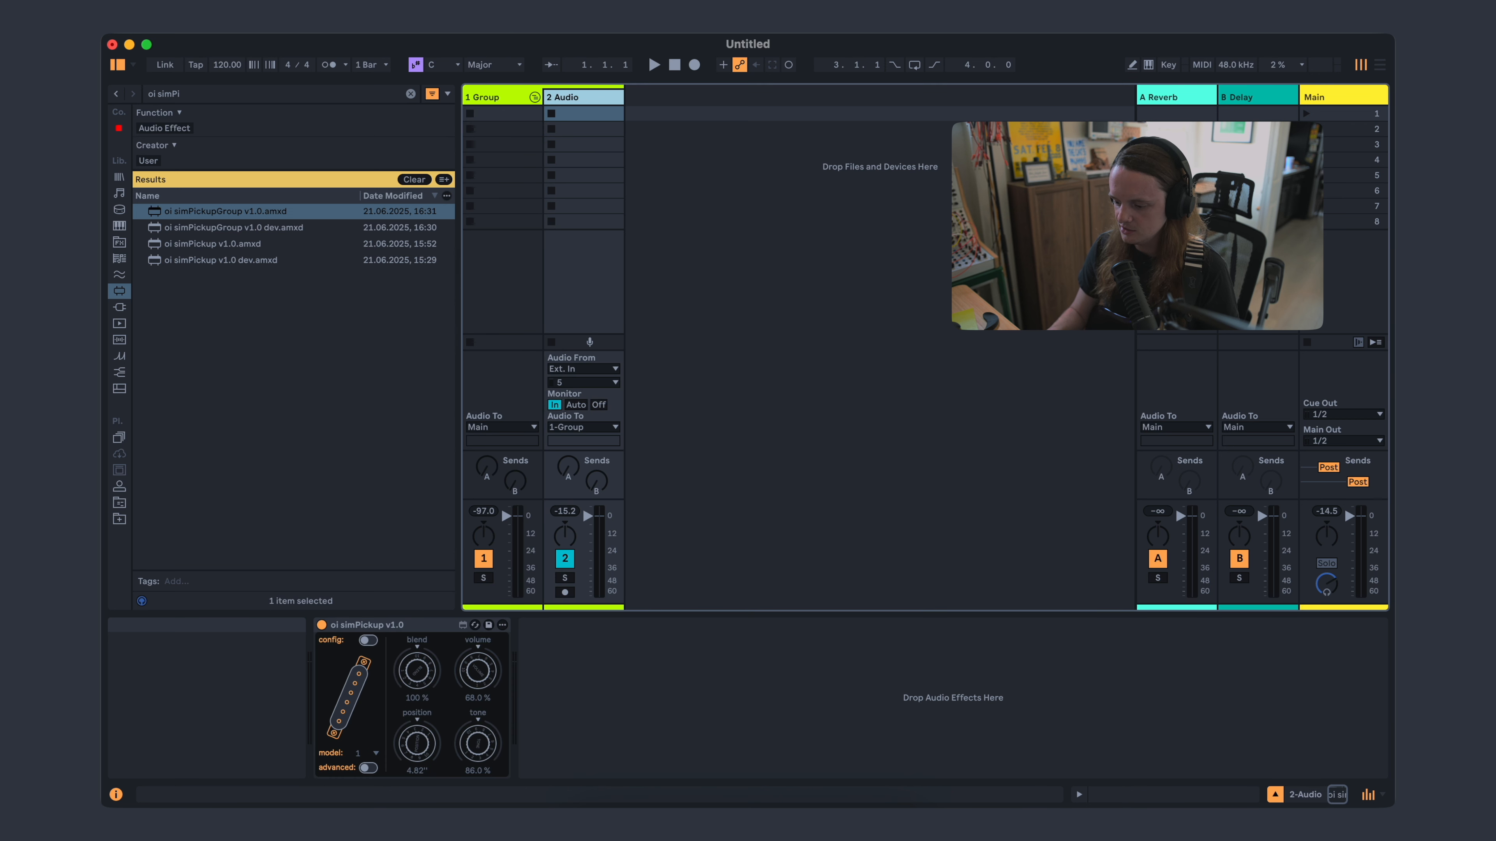
click(510, 94)
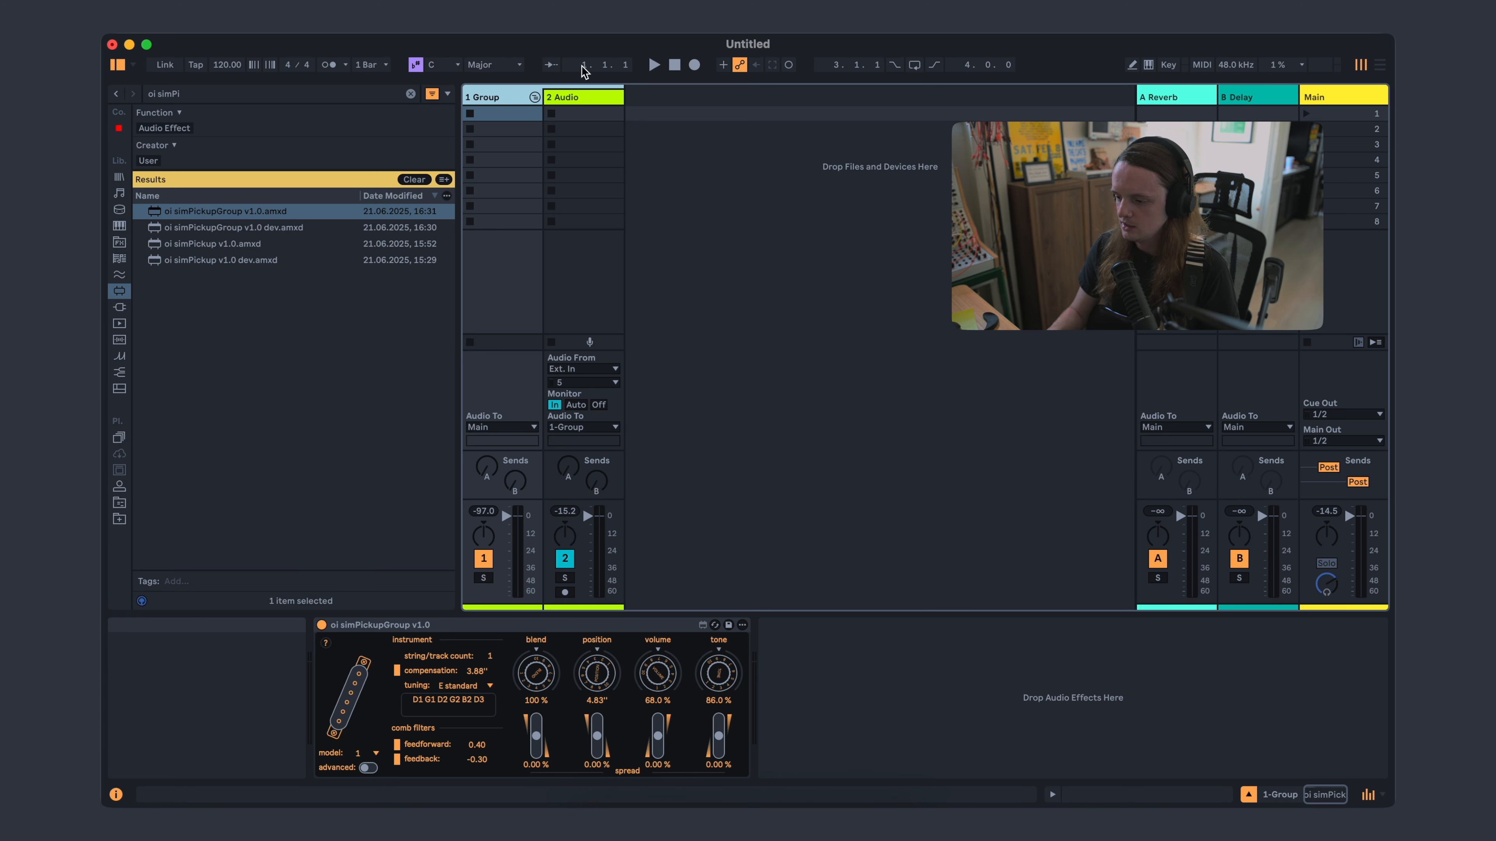
click(566, 94)
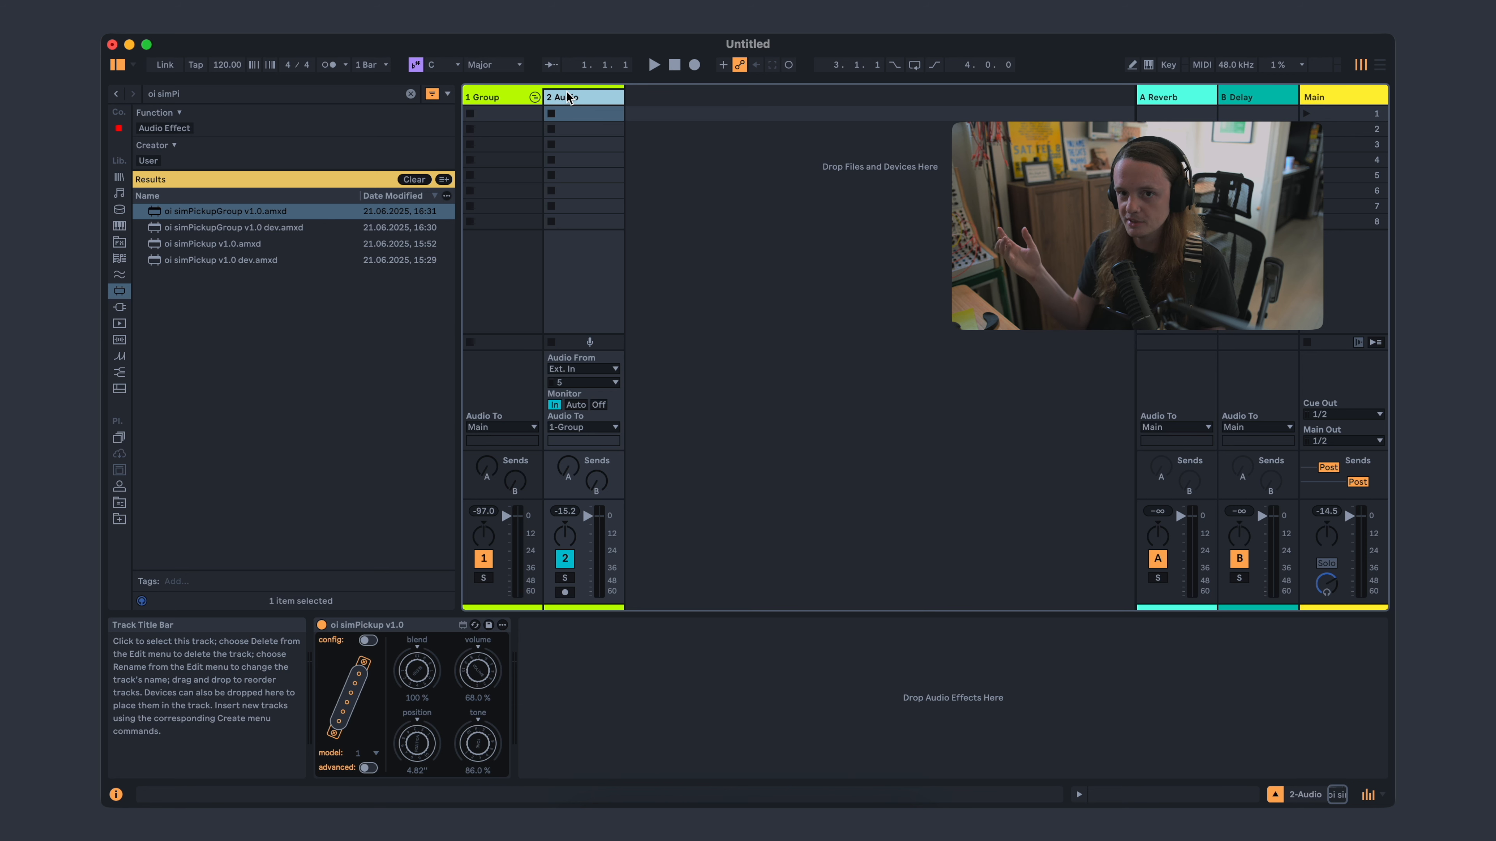
- Duplicate the 2 Audio track with its simPickup device five times, filling the group up to 7 Audio
key(super+d)
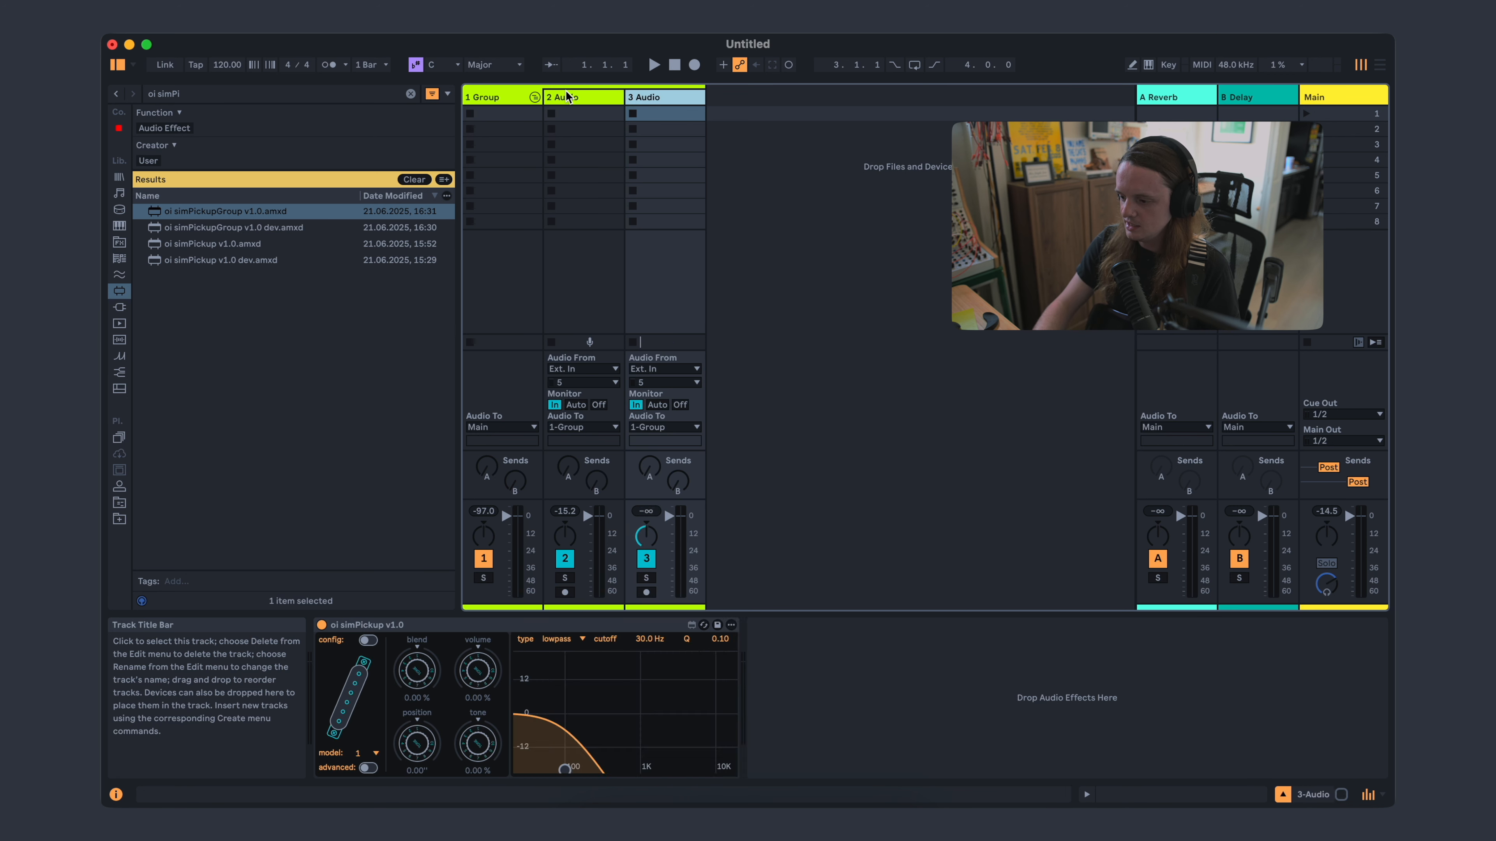
key(super+d)
key(super+d)
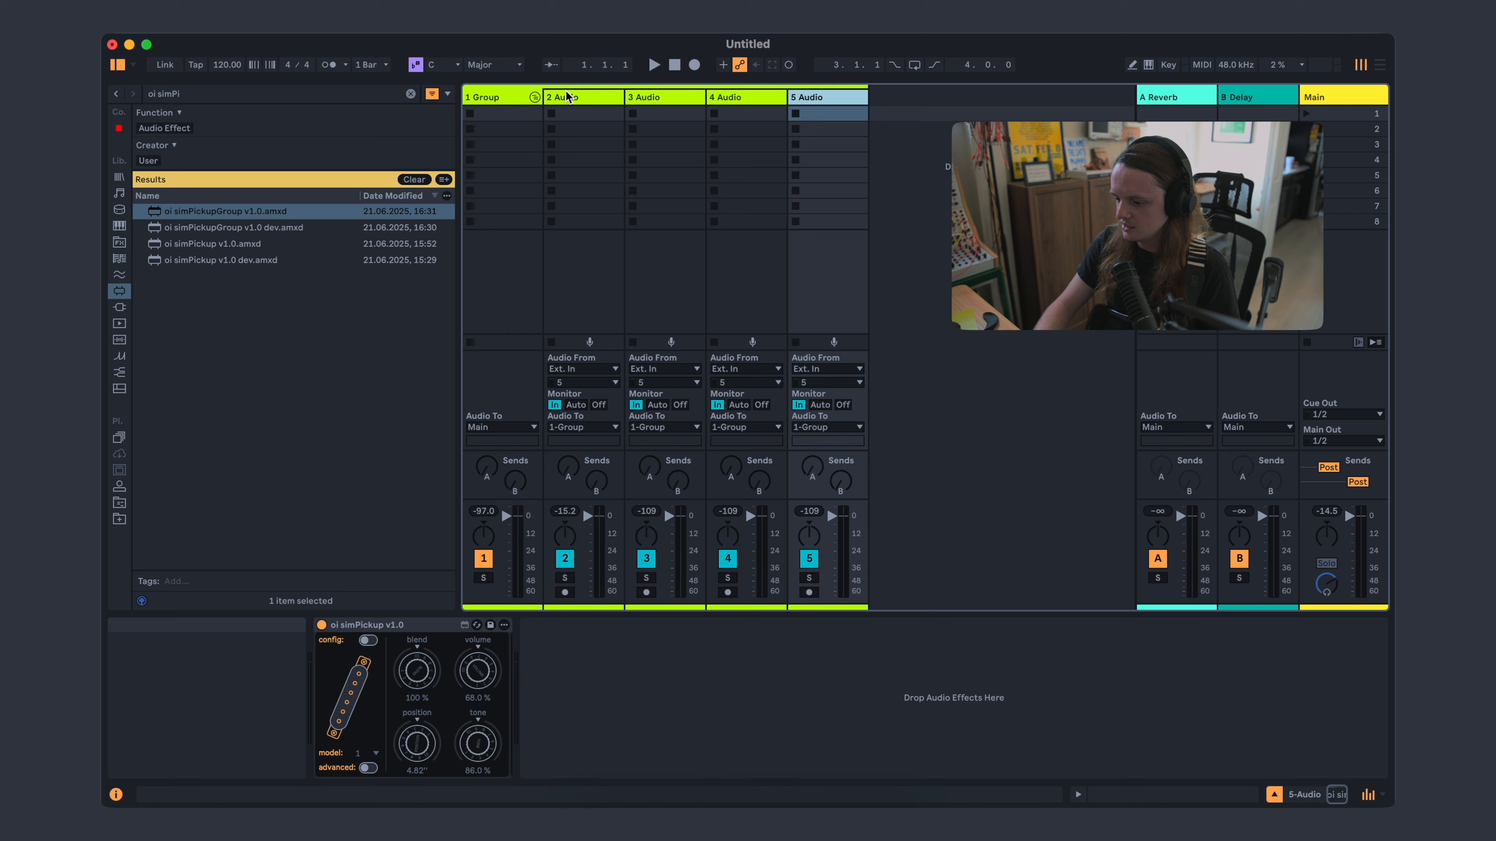
key(super+d)
key(super+d)
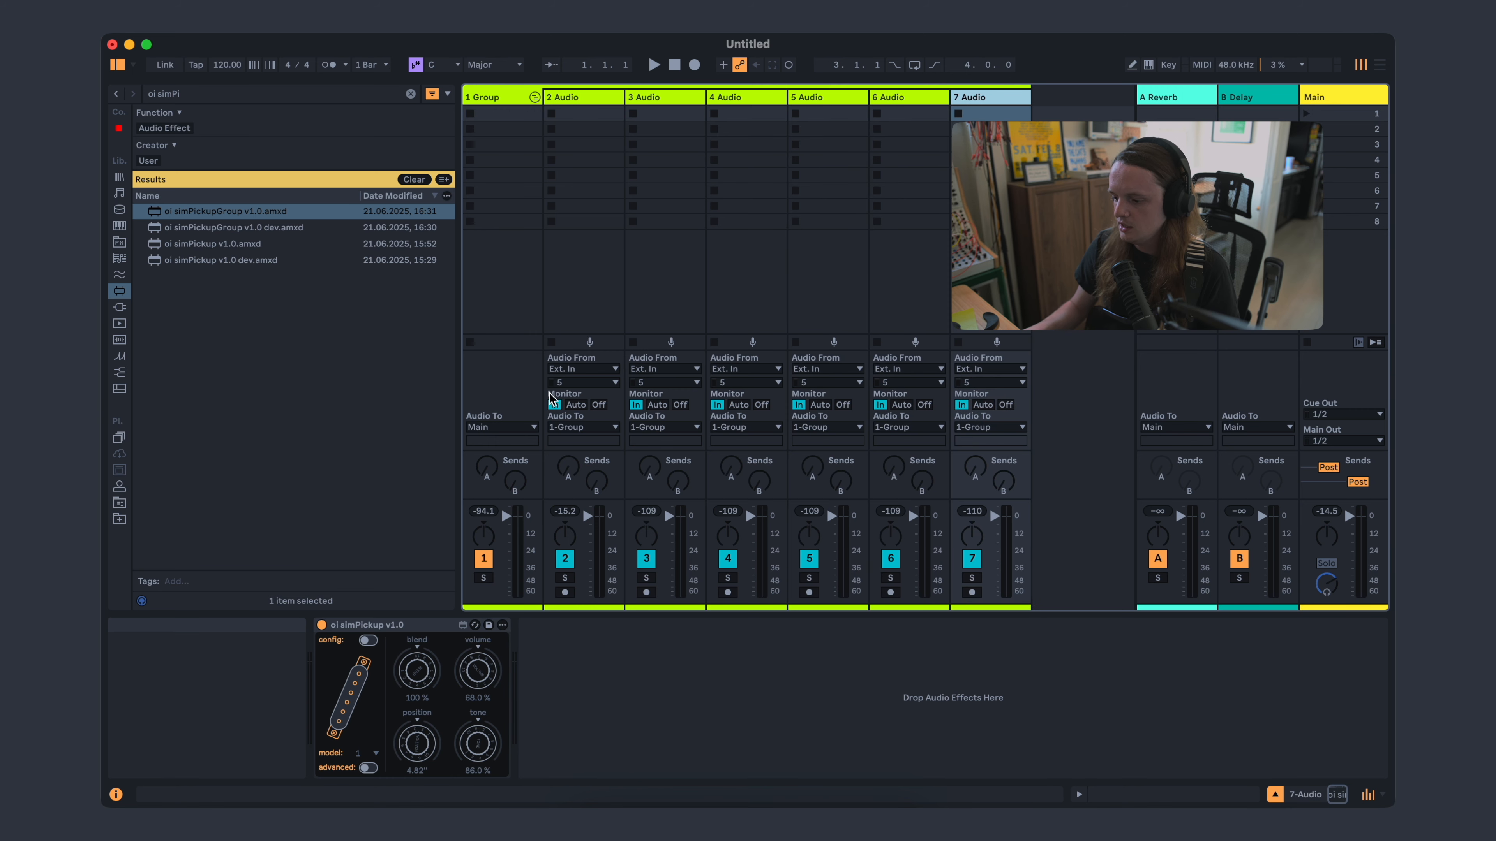
- Assign external input channels 3, 4, 6, 7 and 8 to the 2, 3, 5, 6 and 7 Audio tracks respectively
click(565, 383)
click(584, 434)
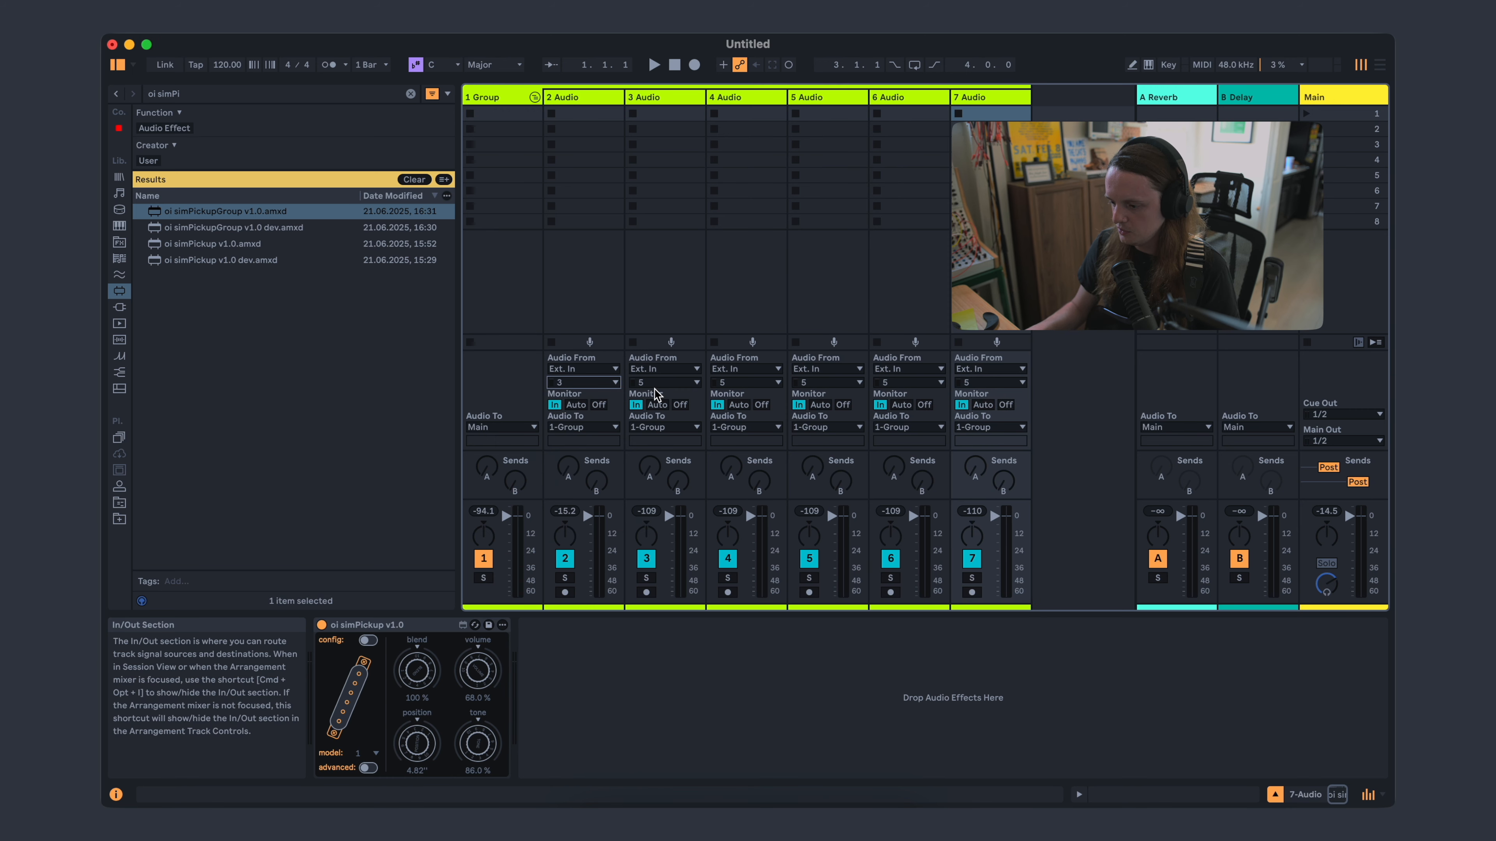
click(664, 383)
click(658, 445)
click(812, 383)
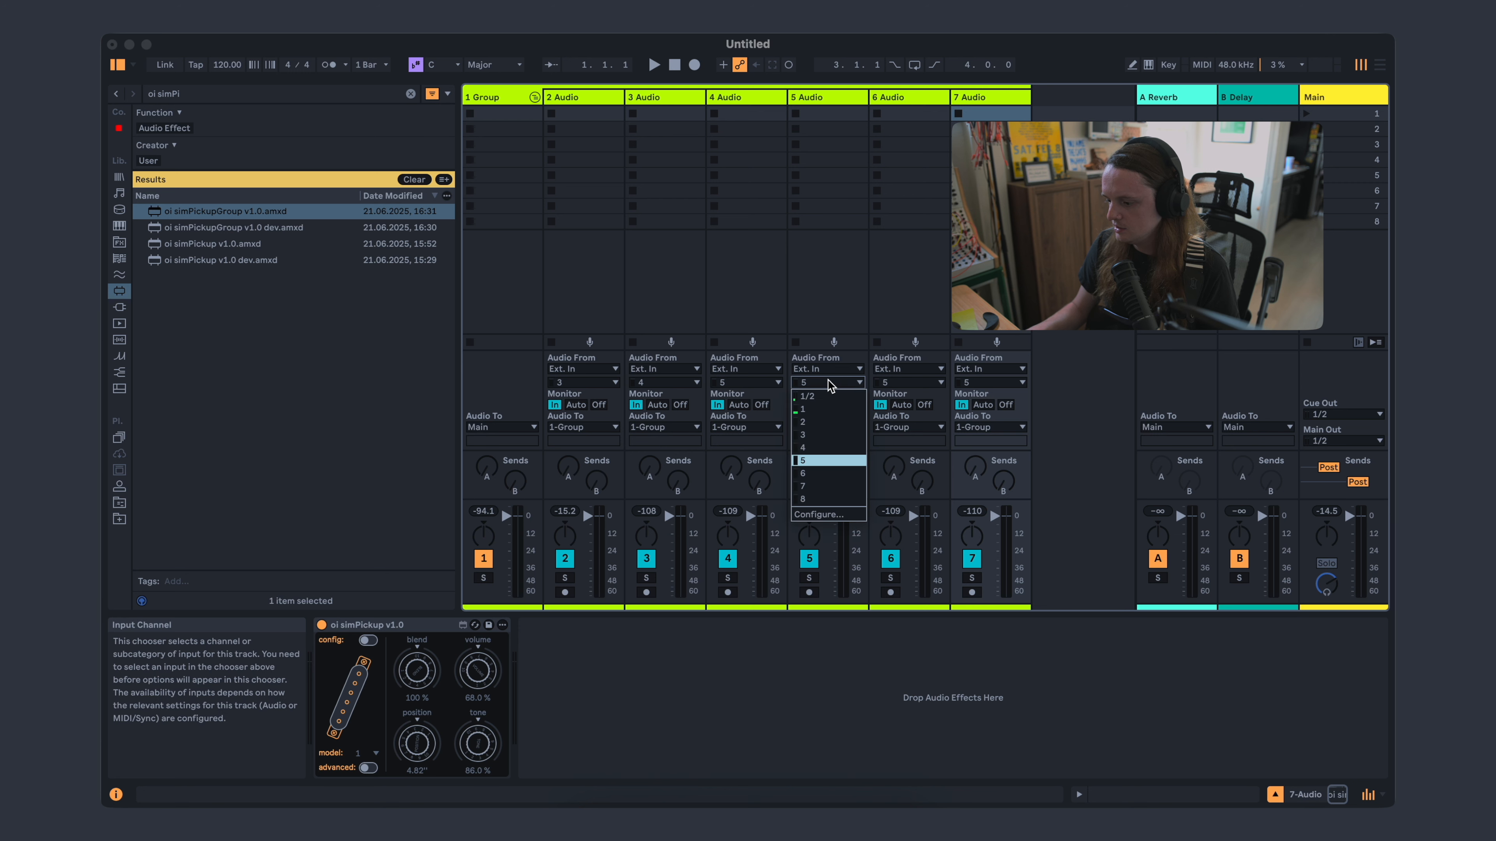
click(818, 475)
click(900, 384)
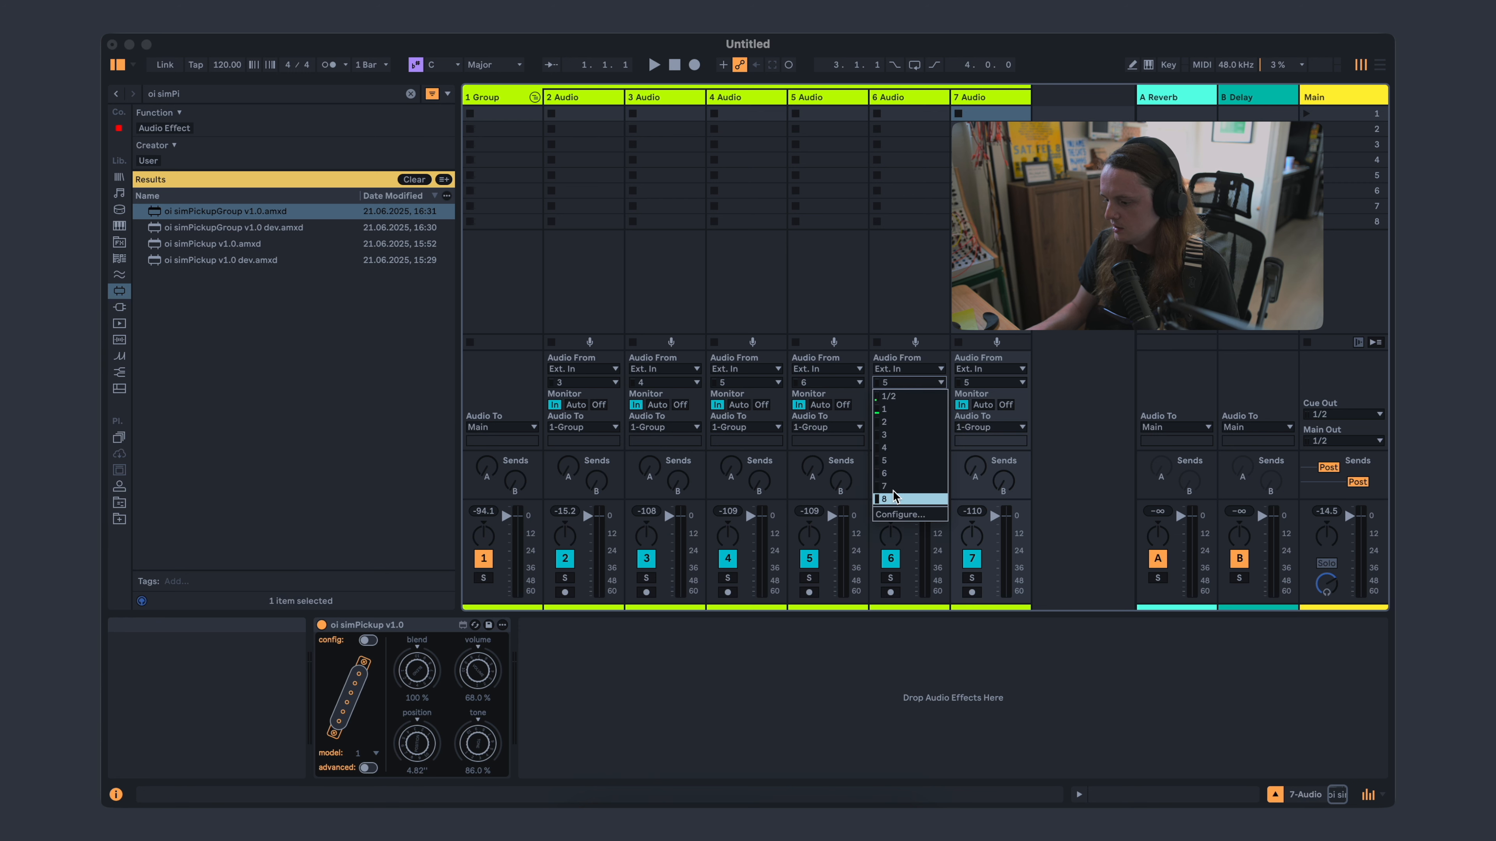
click(886, 486)
click(981, 383)
click(979, 497)
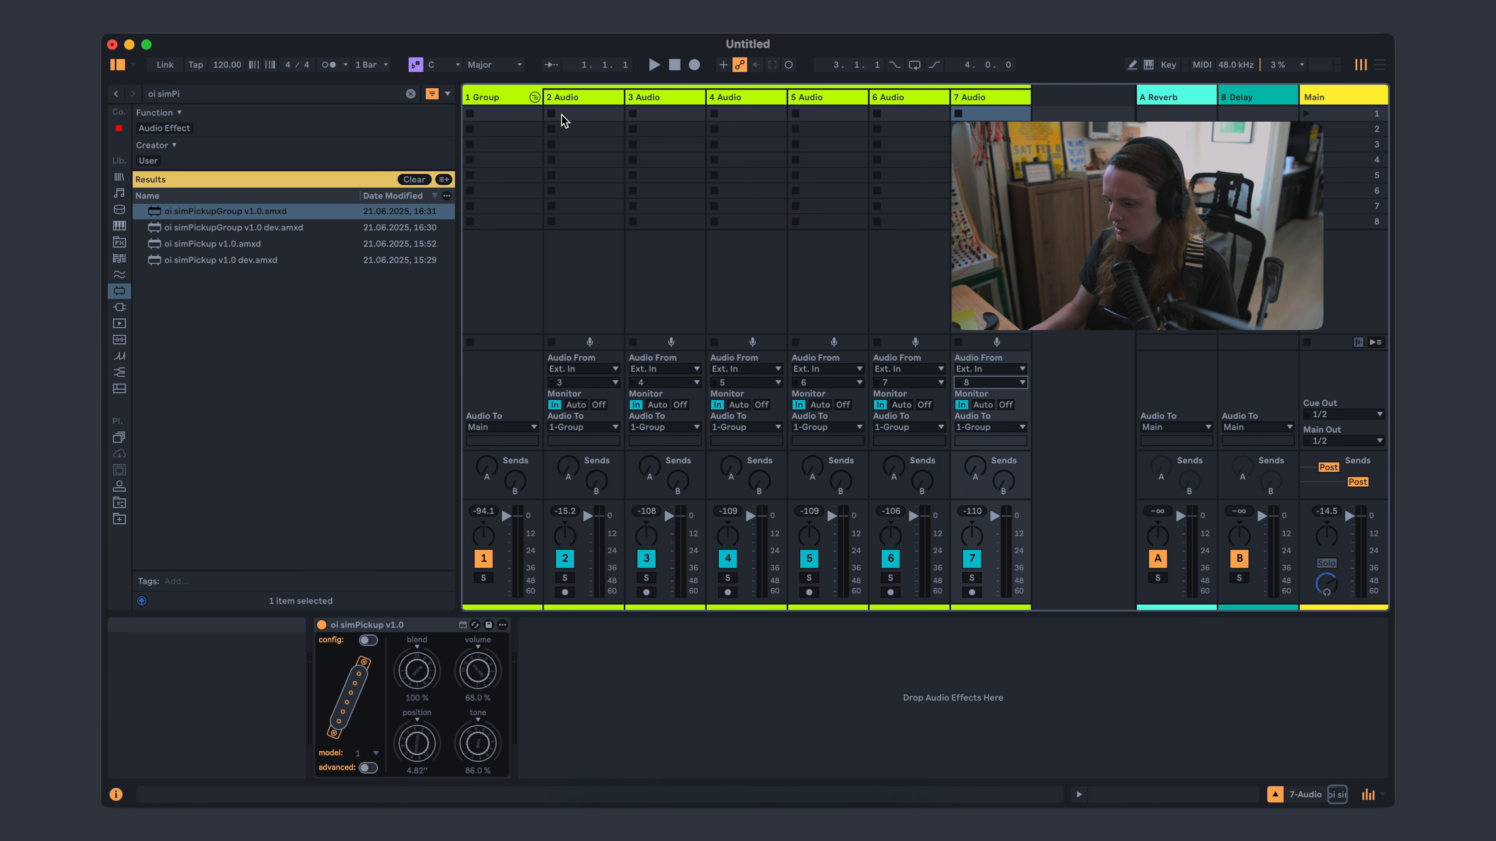
- Paste the copied guitar chain 01 effects rack after simPickupGroup on the group track
click(510, 100)
click(851, 677)
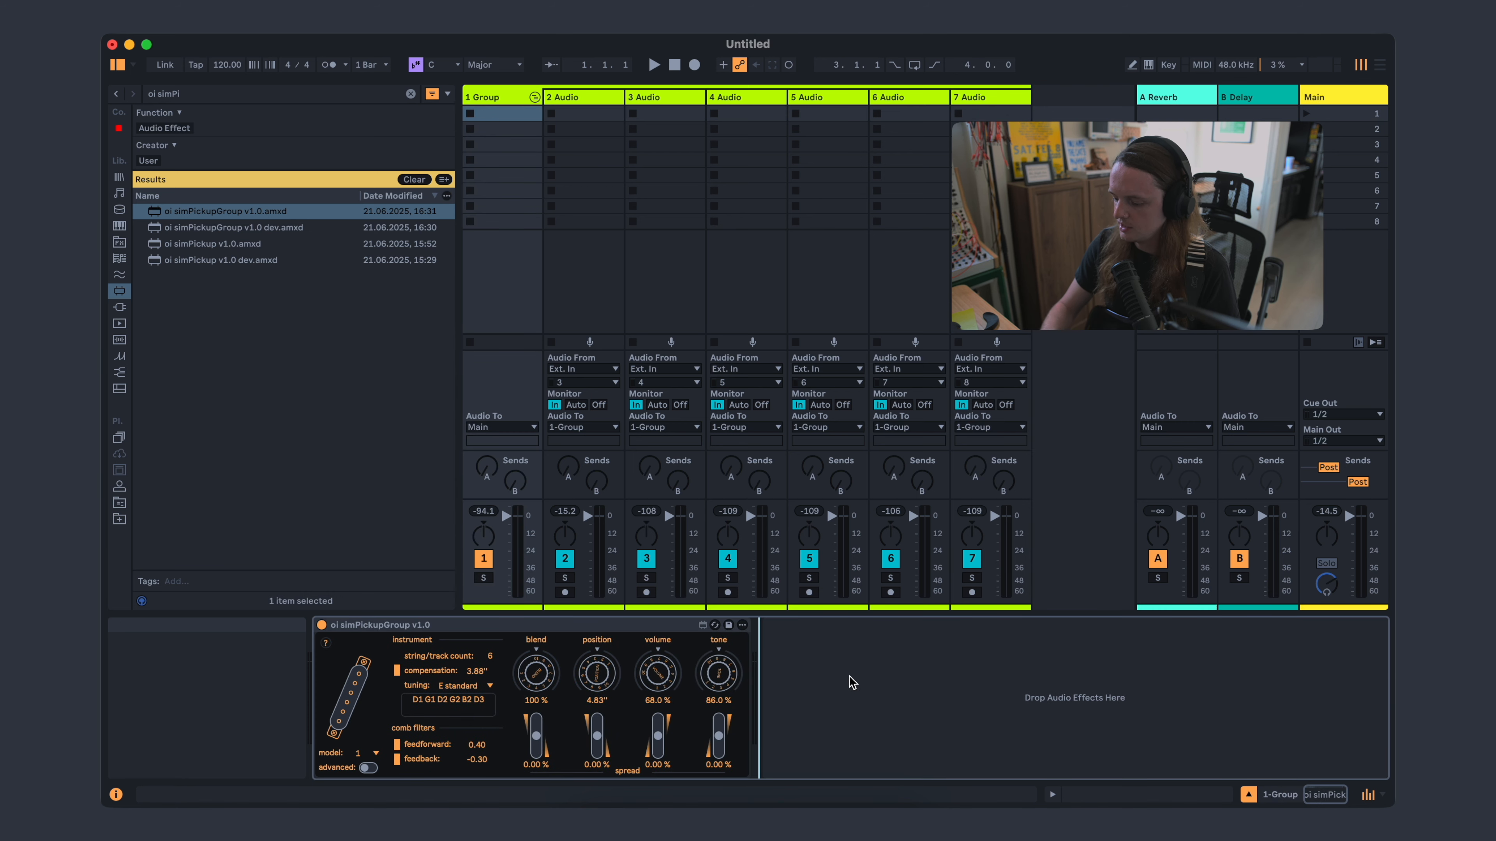
key(super+v)
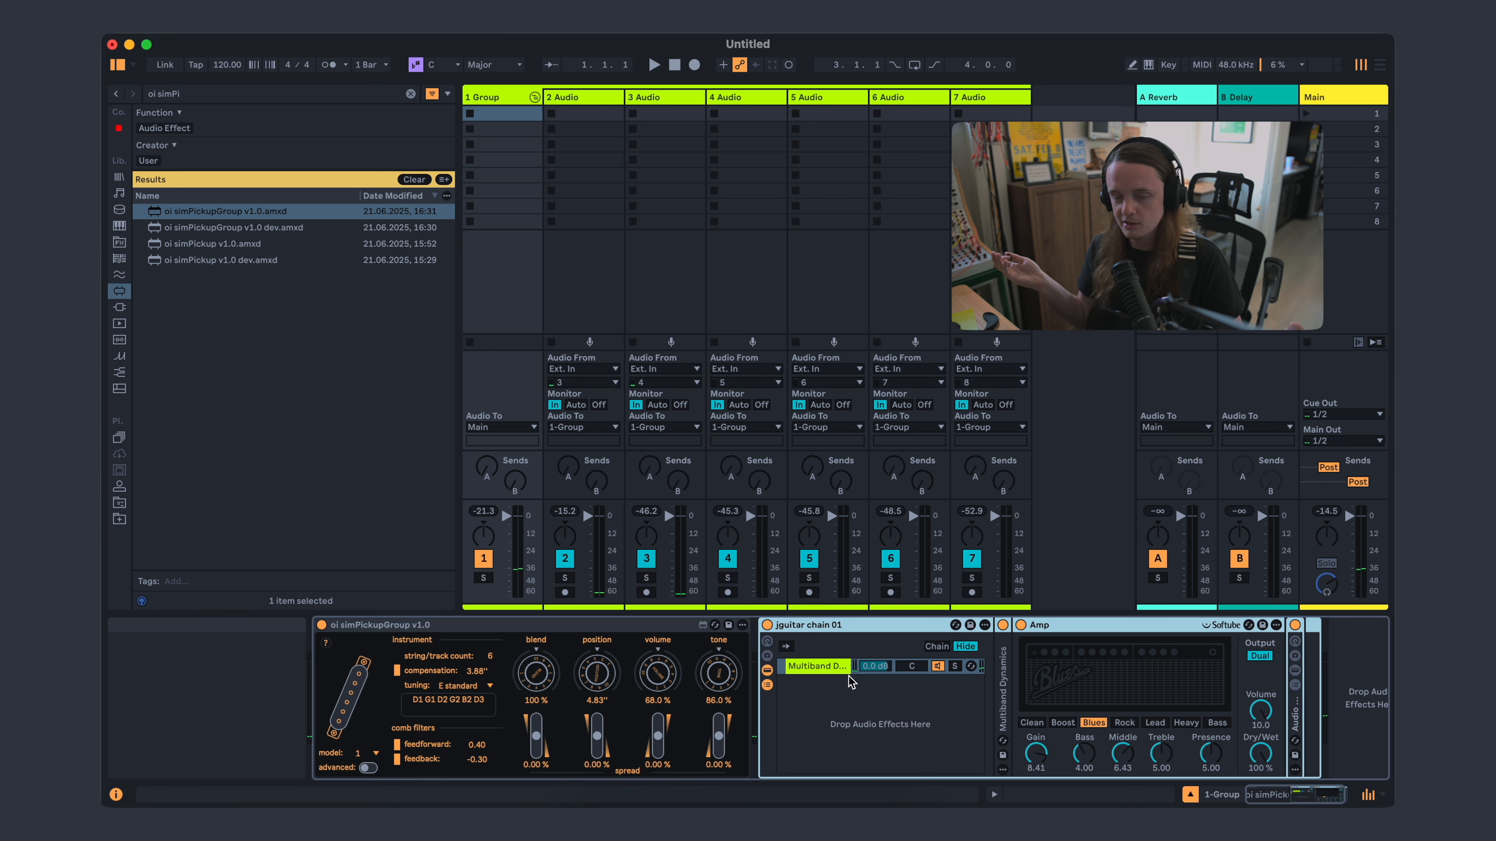
- Review the simPickup device on each audio track in the group and return to the group track
click(575, 98)
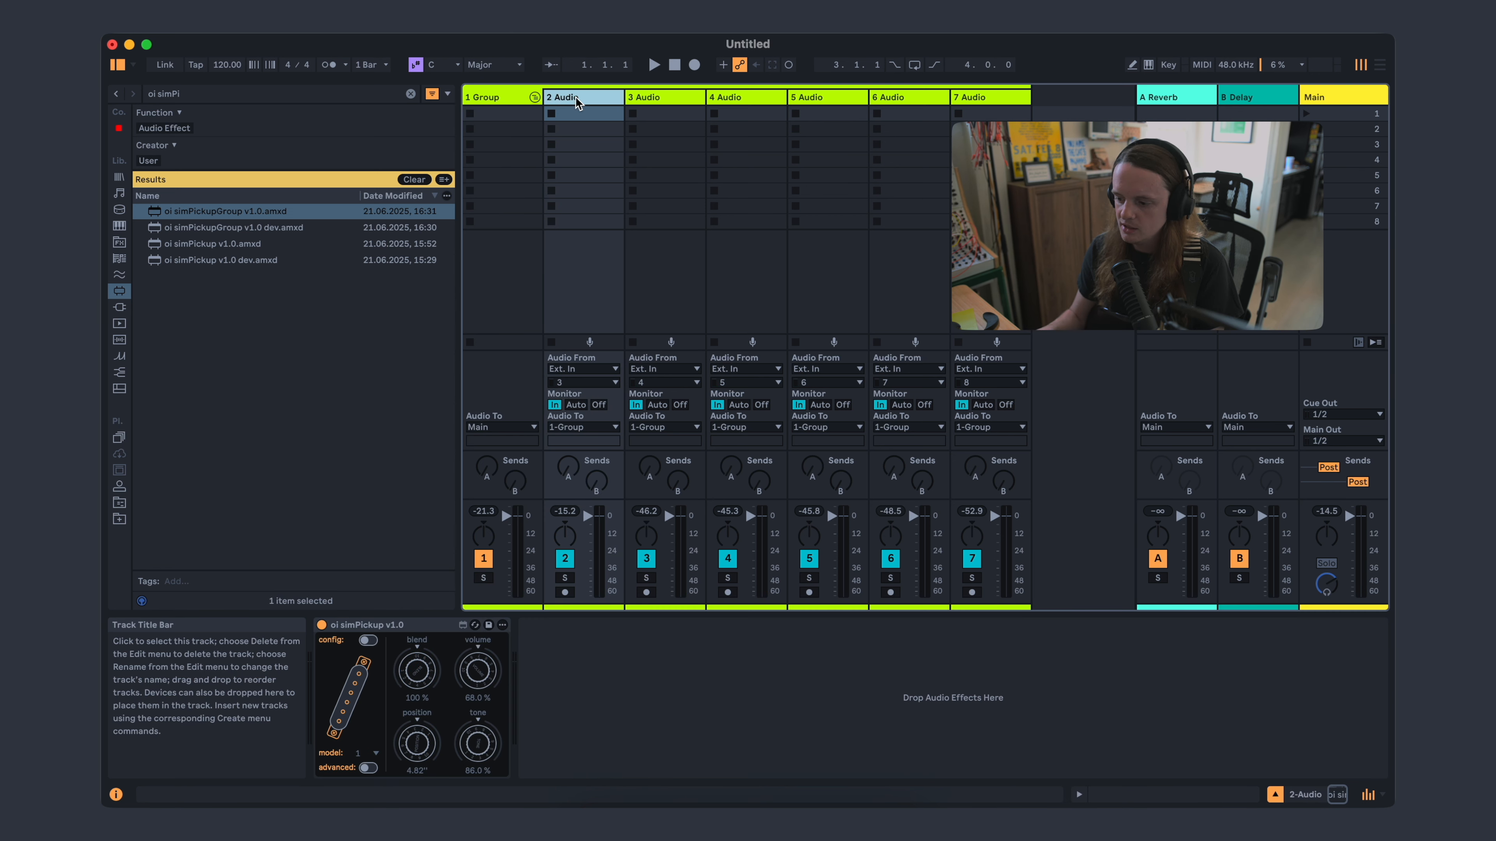
key(Right)
key(Right)
key(Right)
key(Right)
key(Right)
key(Left)
key(Left)
key(Left)
key(Left)
key(Left)
key(Left)
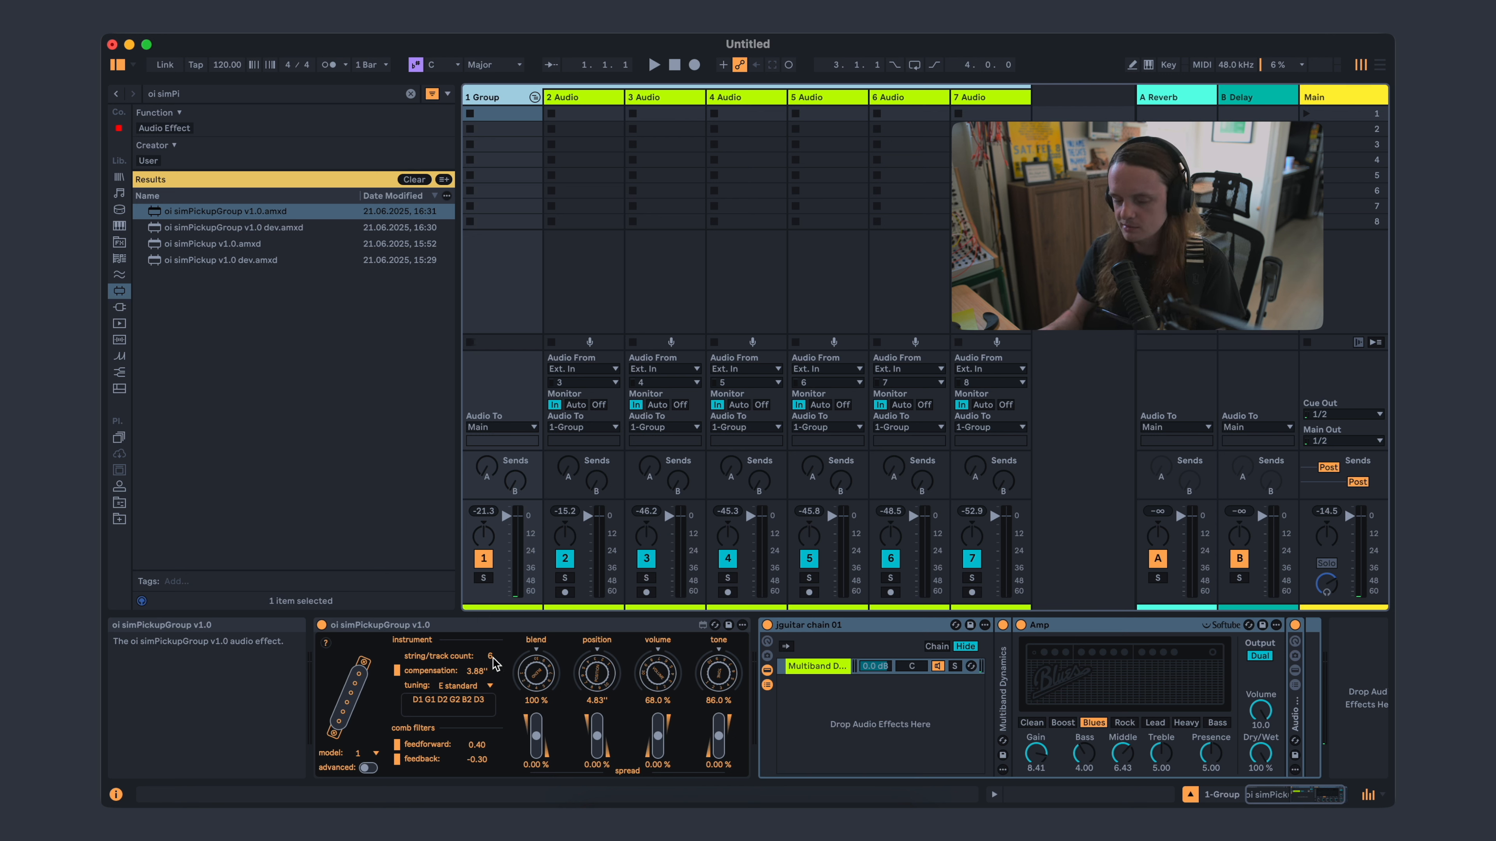
- Set the simPickupGroup tuning to C standard and check the string note in the simPickup config on several audio tracks
click(484, 687)
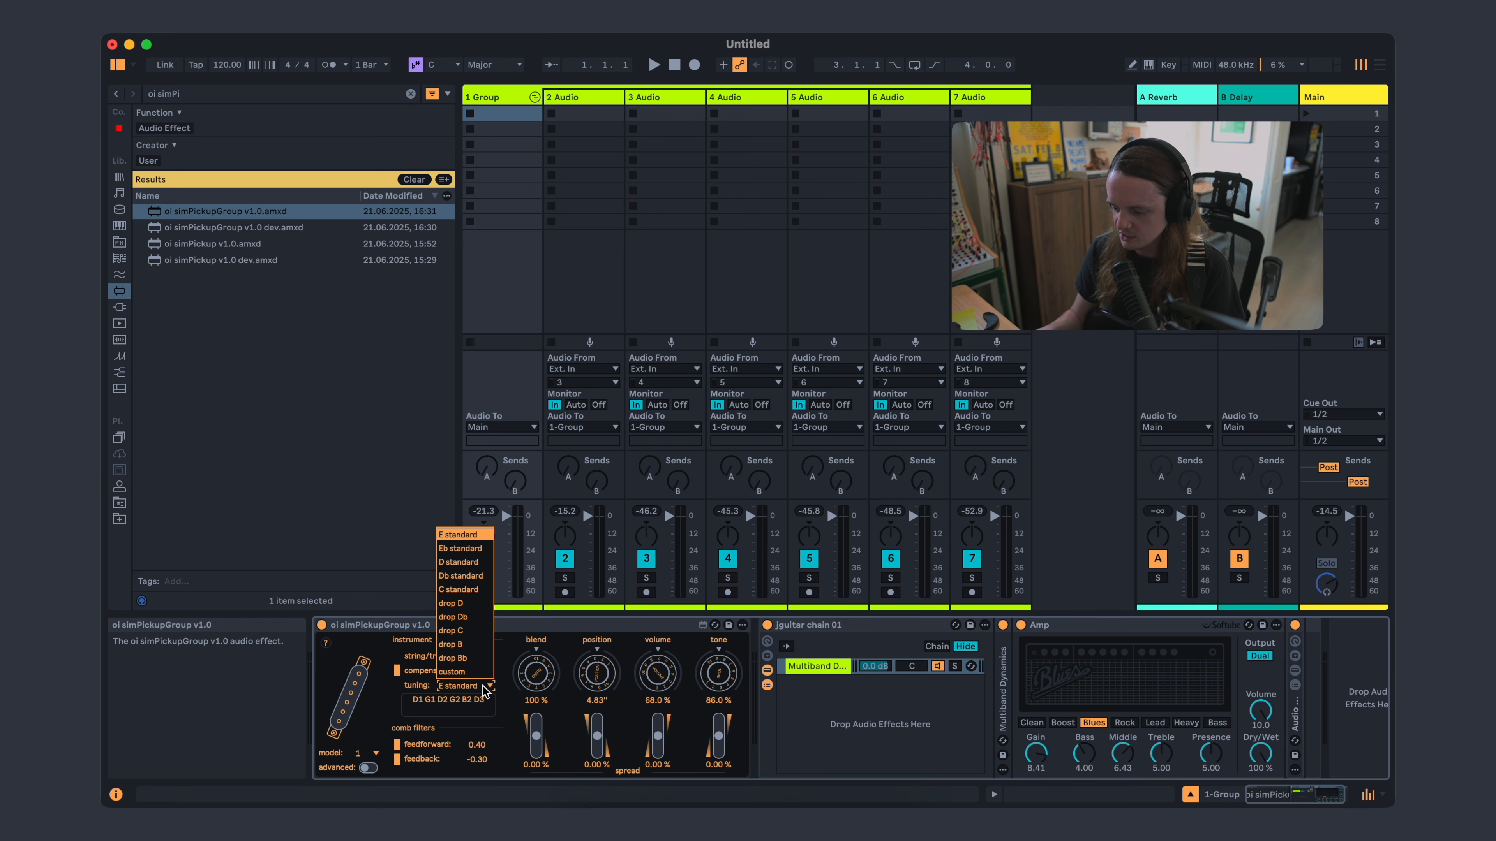
click(468, 586)
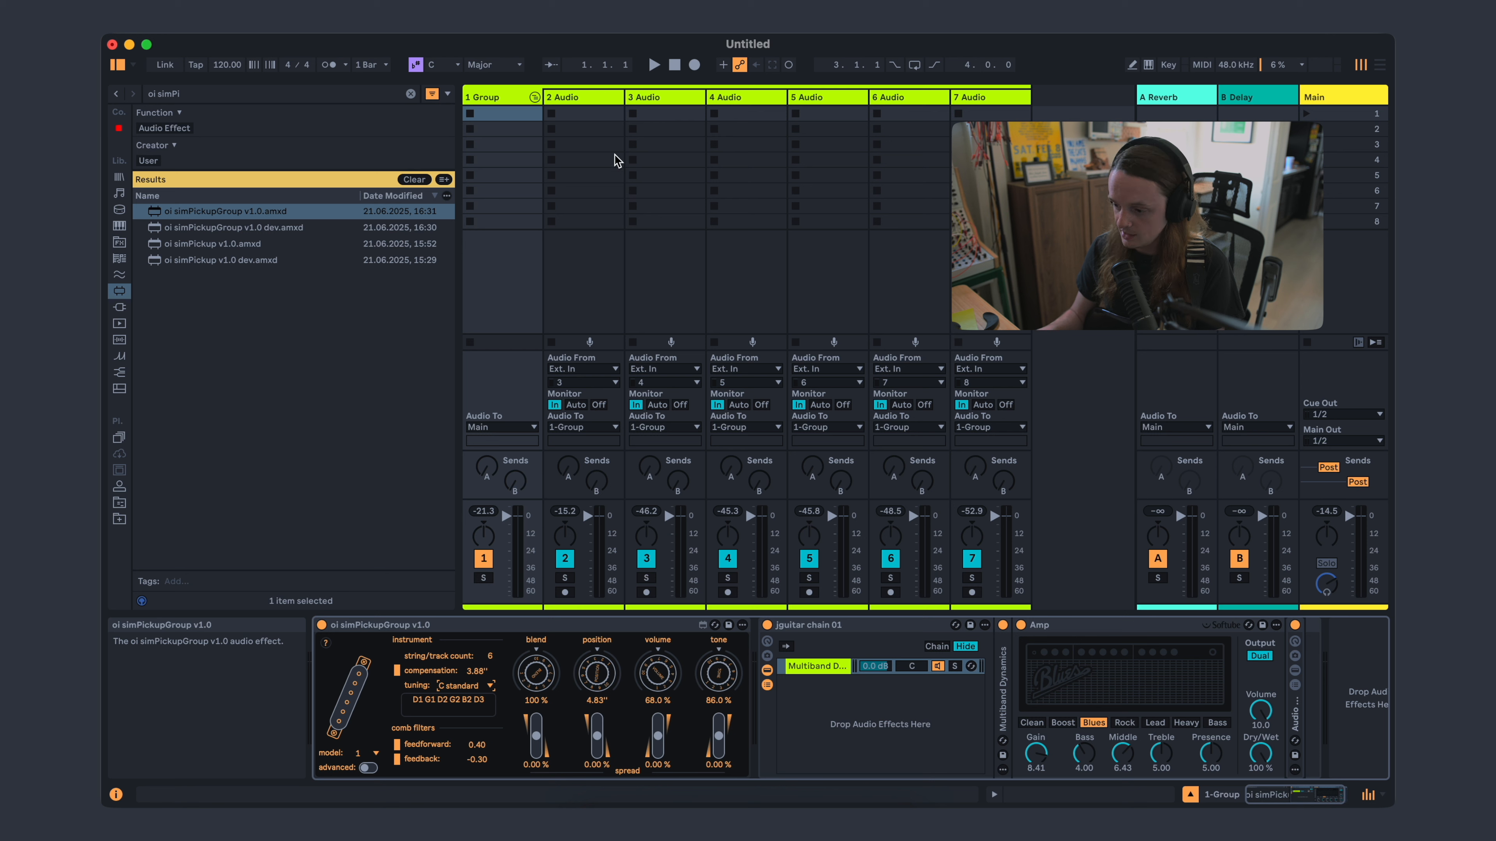
click(598, 100)
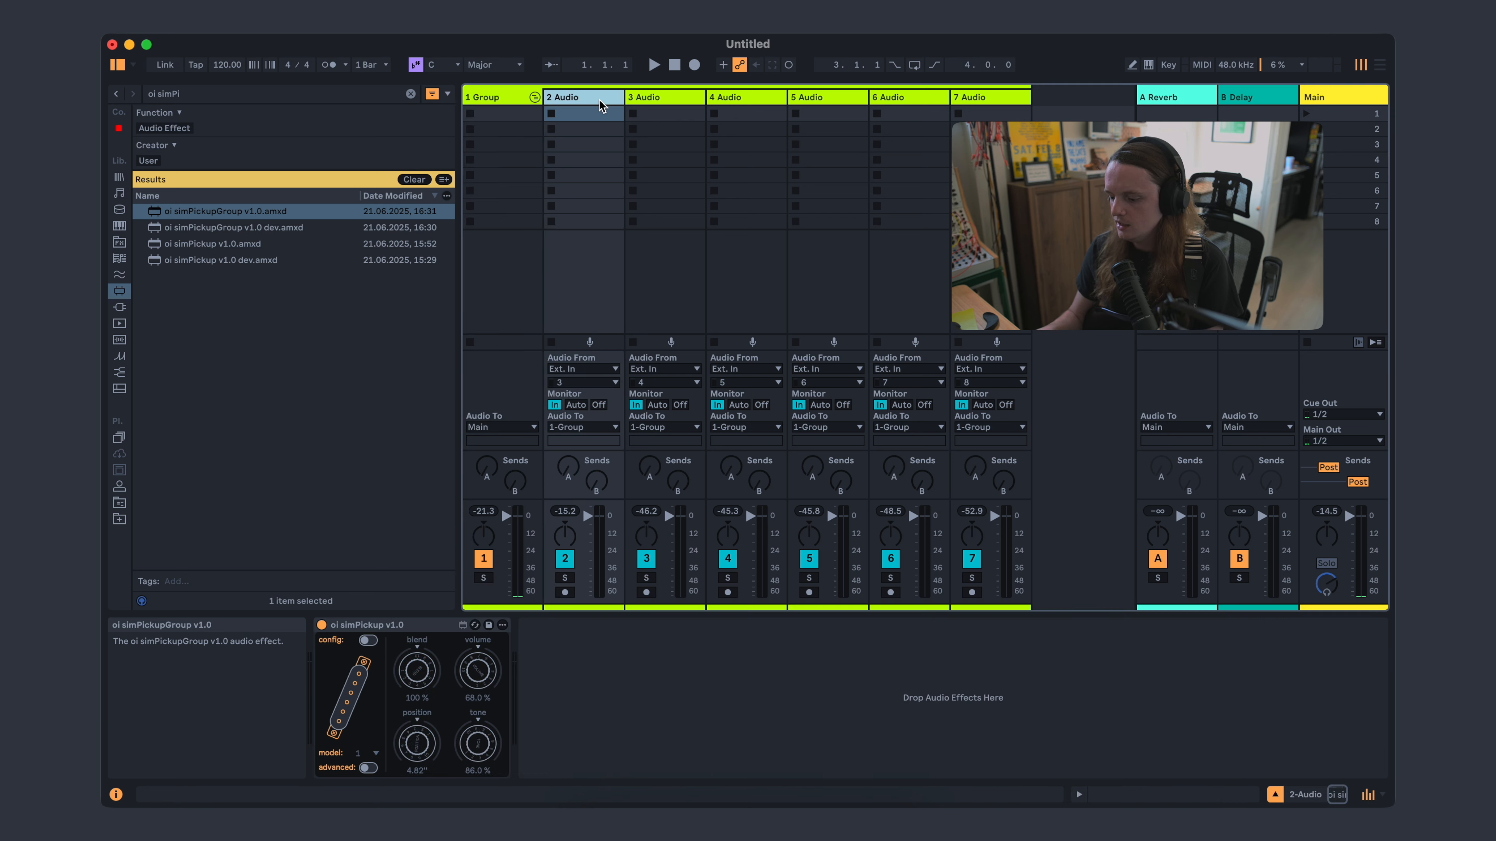
click(368, 640)
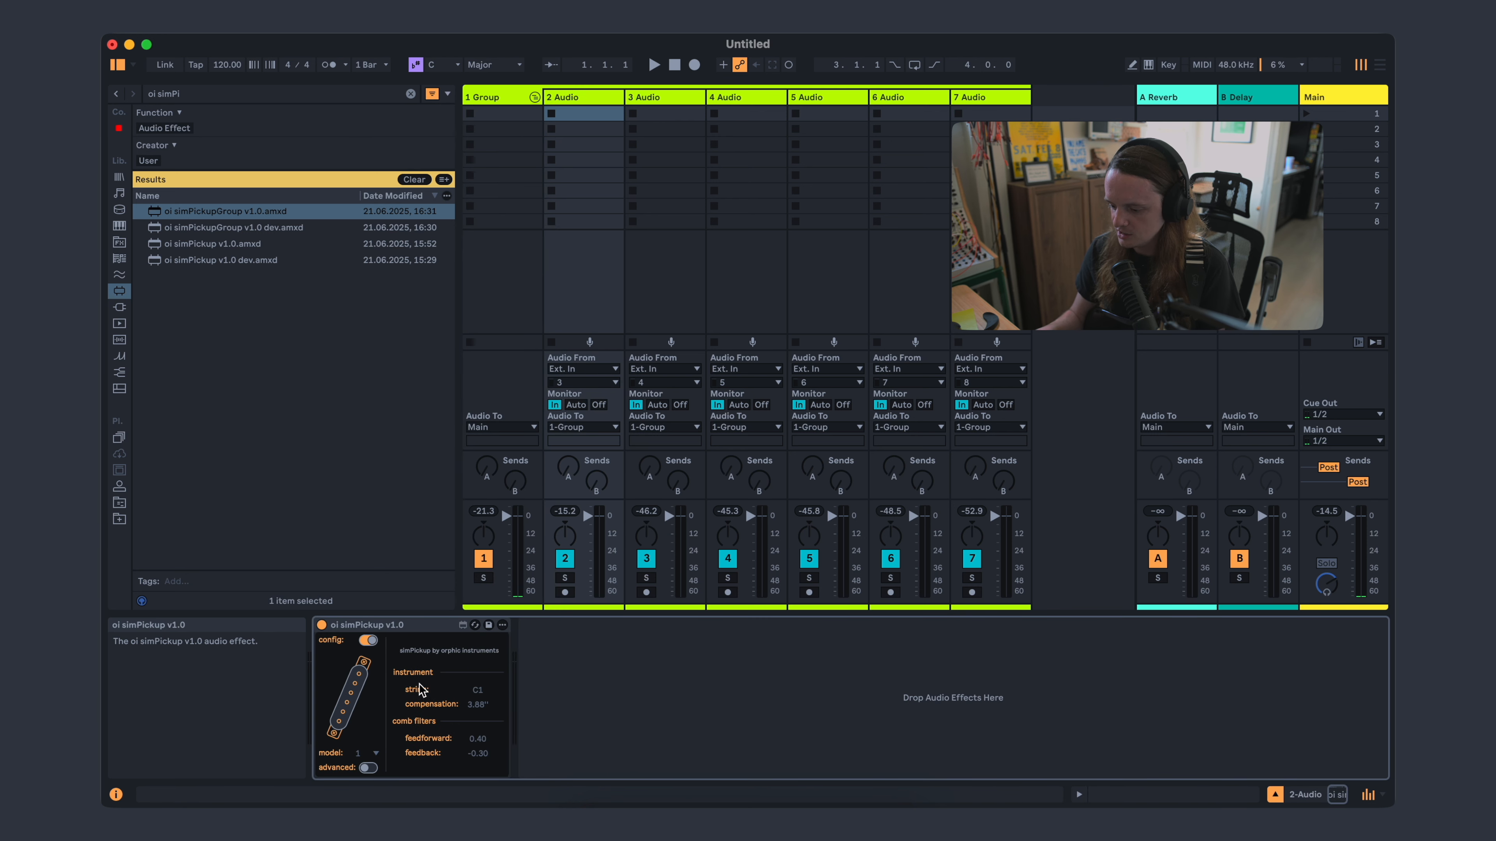
click(673, 104)
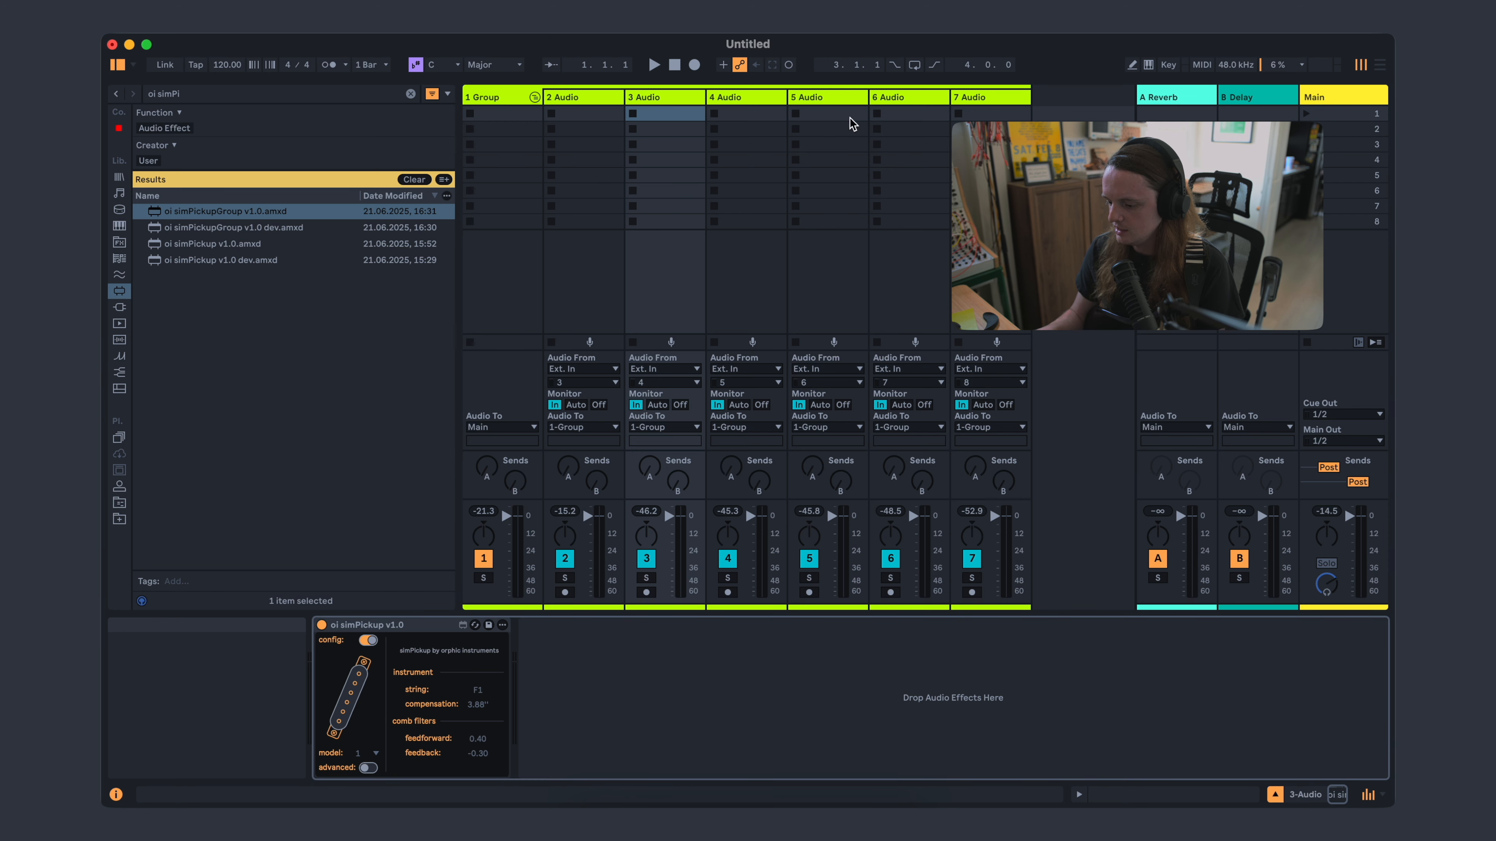
click(791, 95)
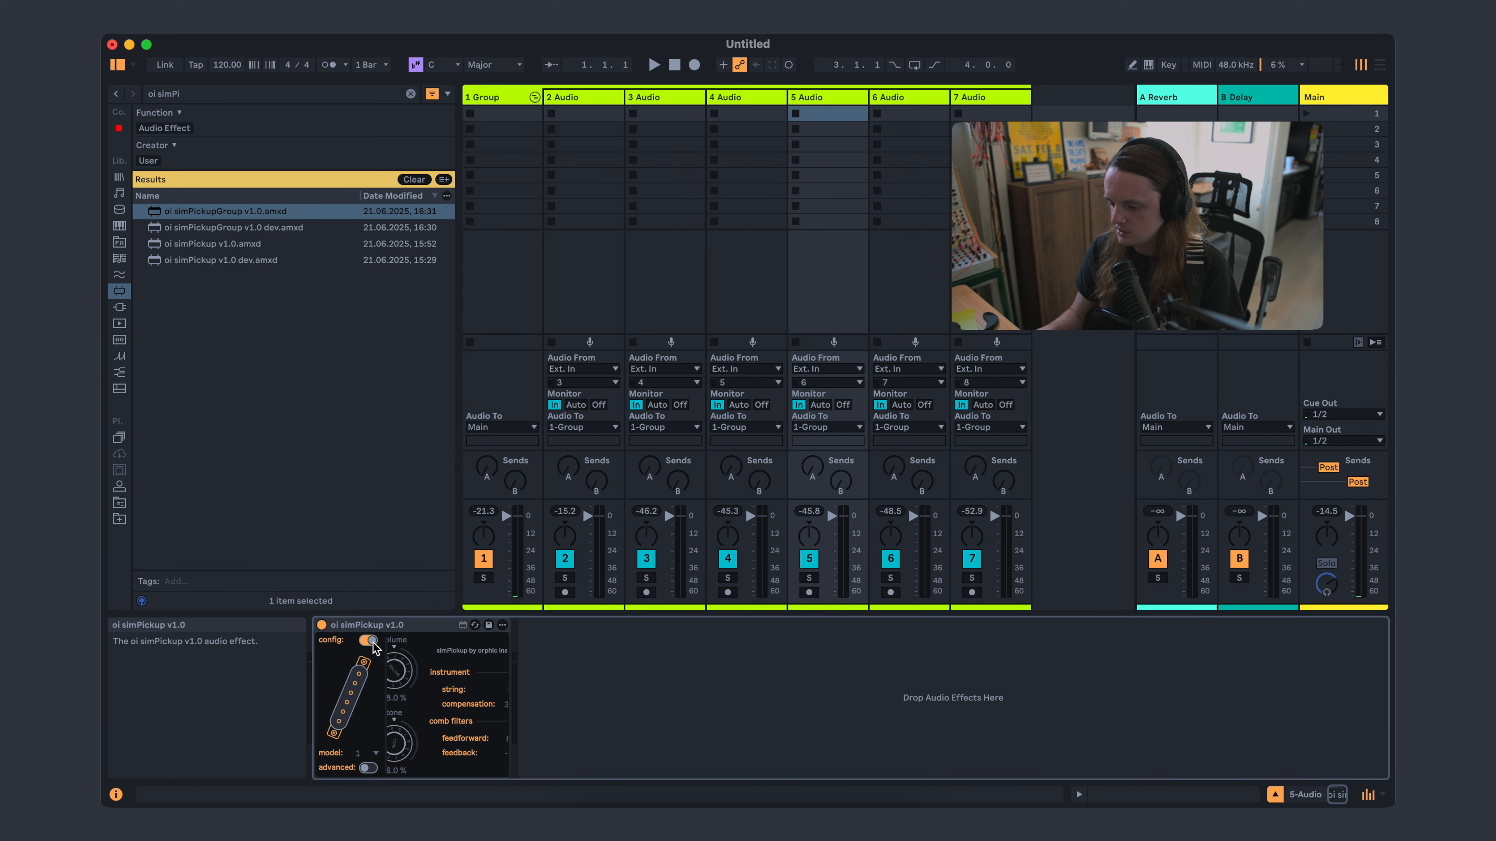
click(1005, 95)
click(372, 641)
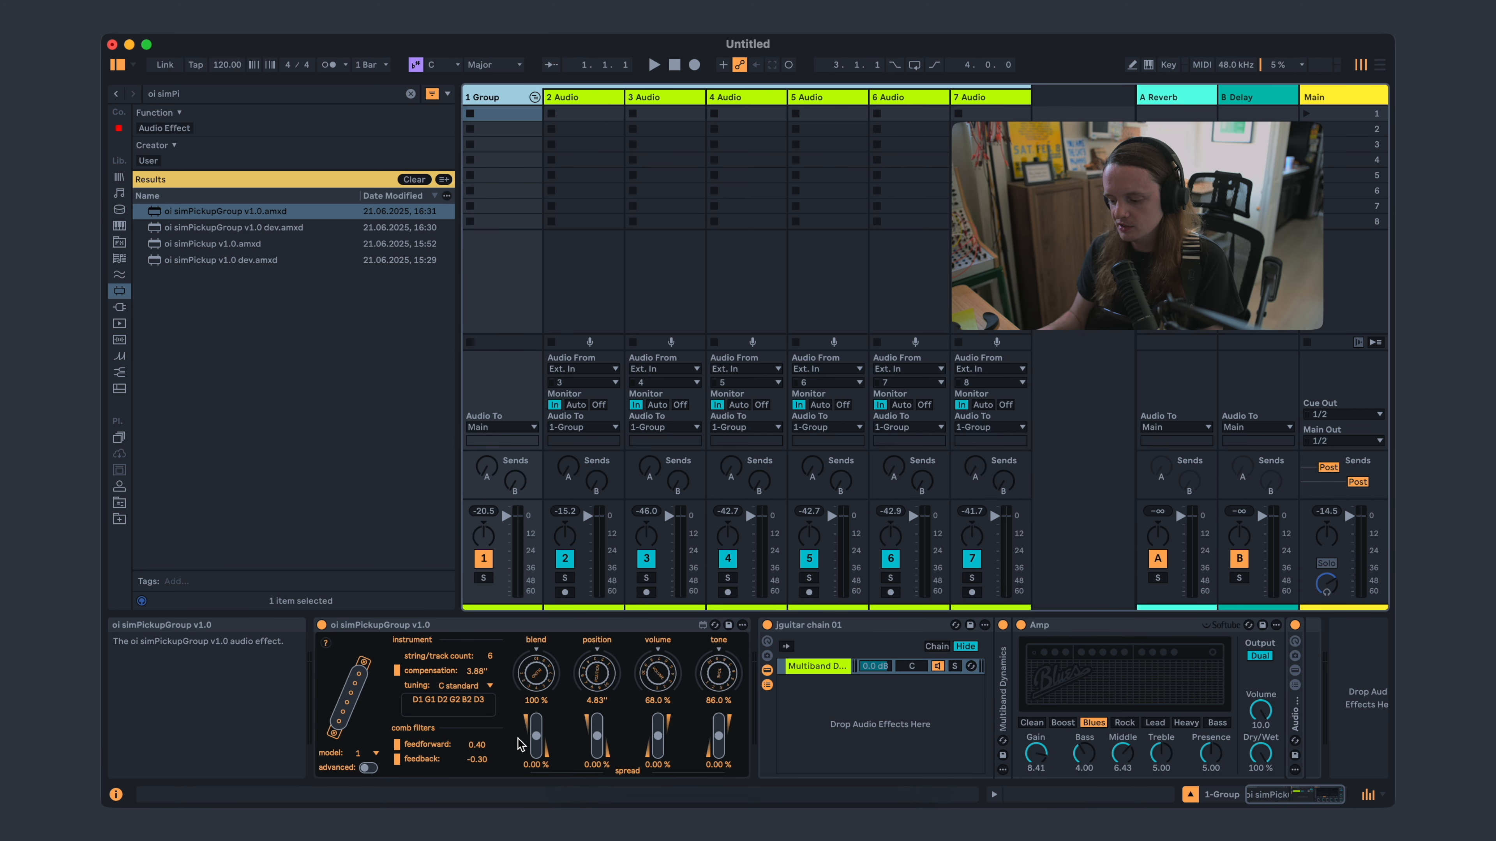
- Review the simPickupGroup tuning options without changing them and check the simPickup device on the 2 Audio track
click(488, 690)
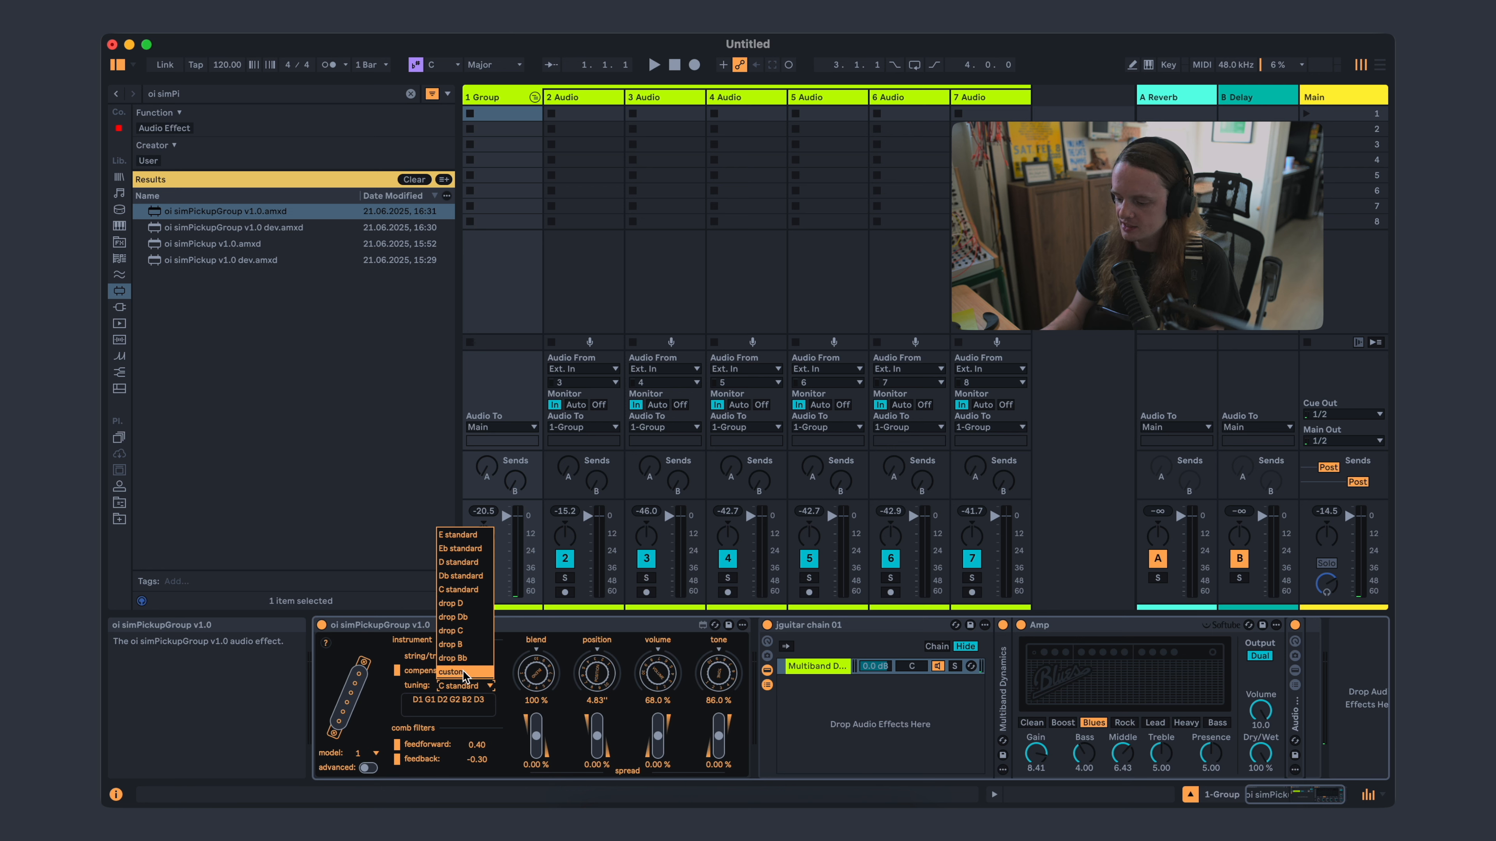
click(410, 689)
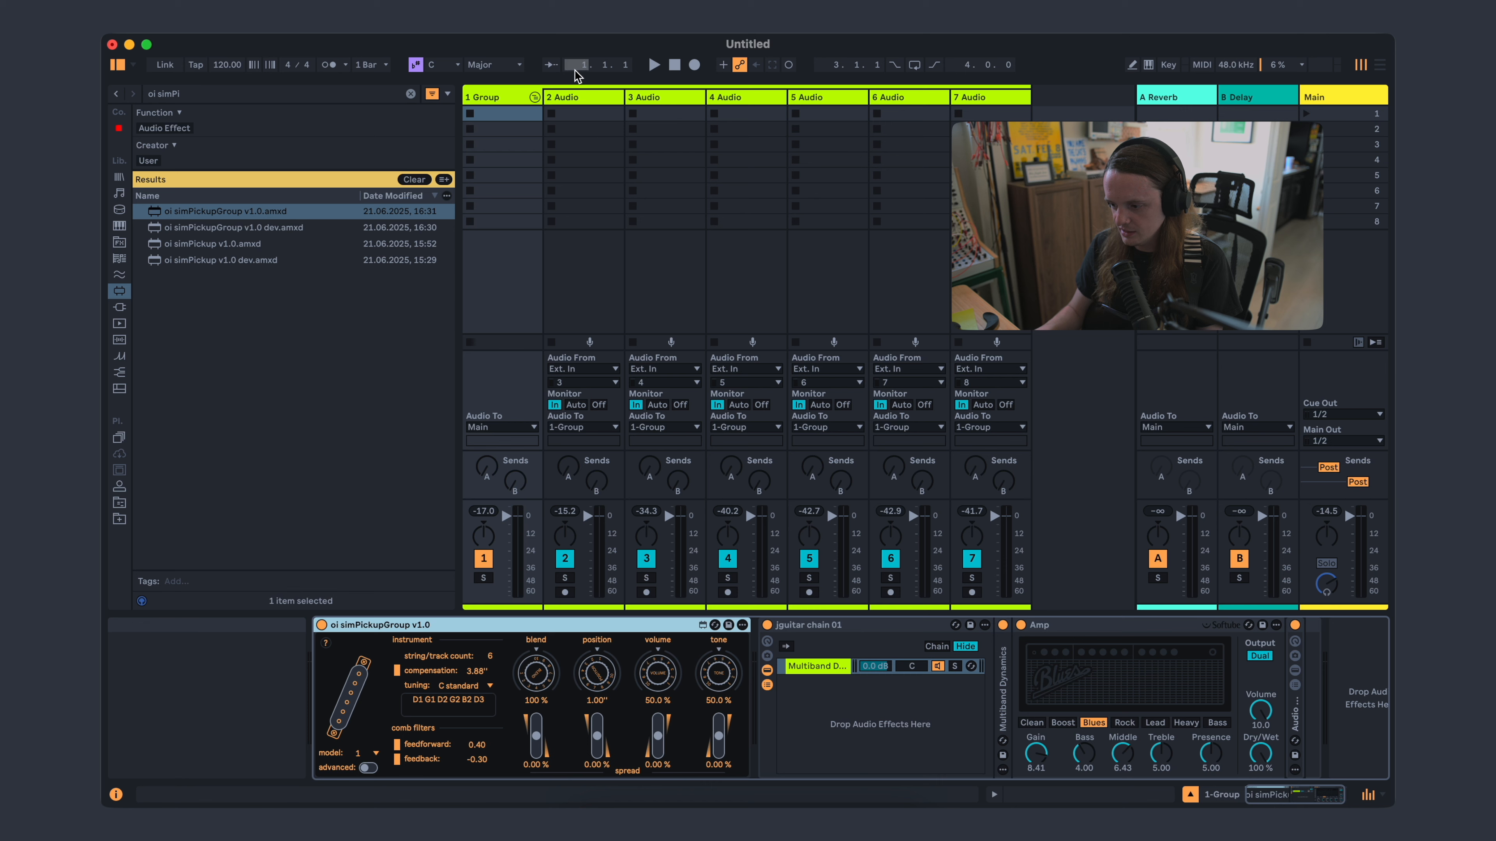
click(593, 100)
click(486, 104)
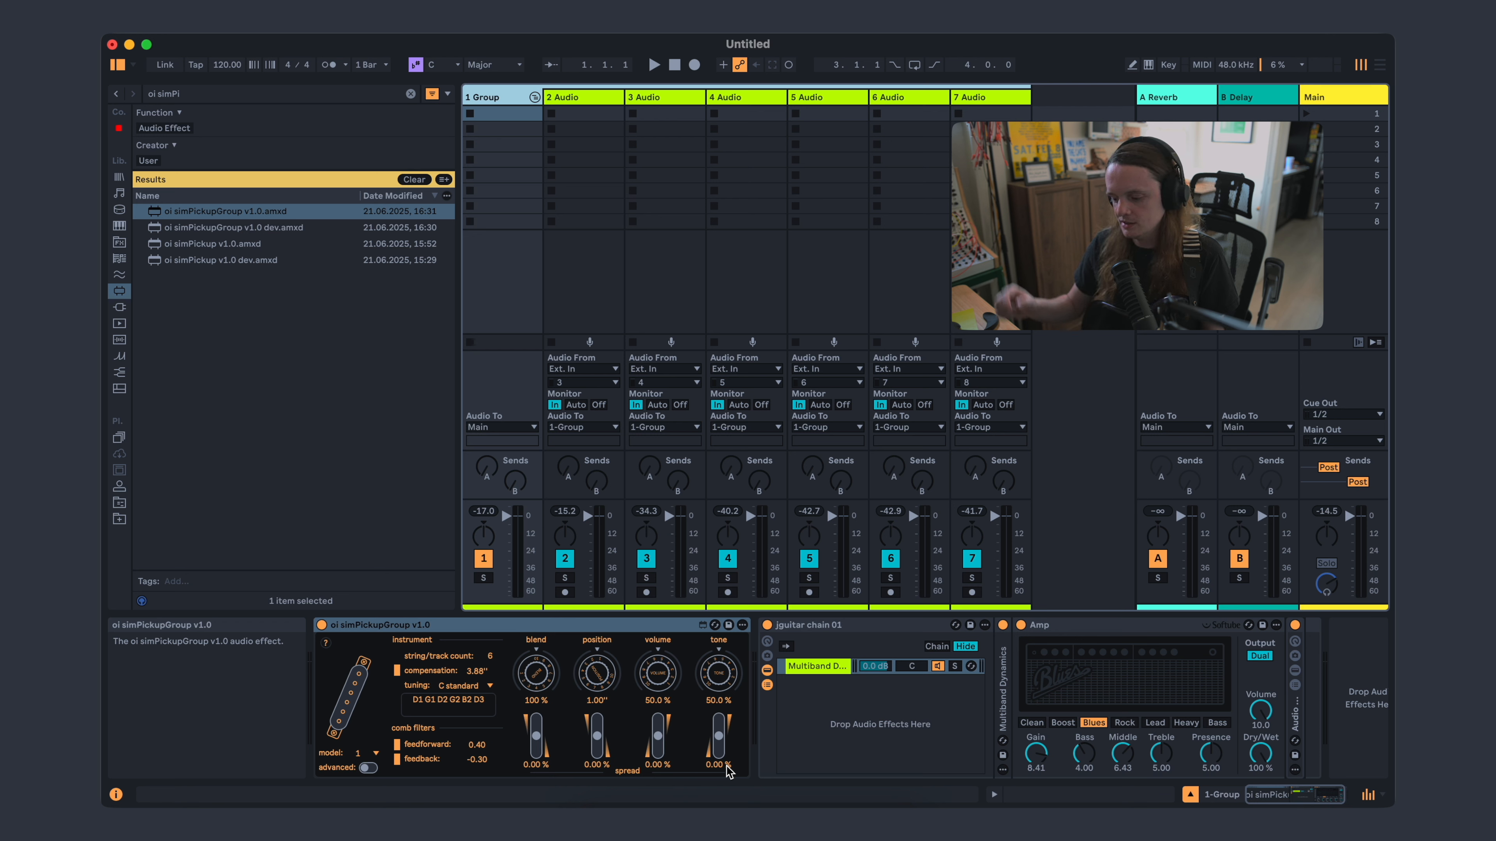
- Set the simPickupGroup spreads to -47.52% for blend, 41.56% for position, -19.17% for volume and 18.56% for tone
drag(541, 741, 723, 733)
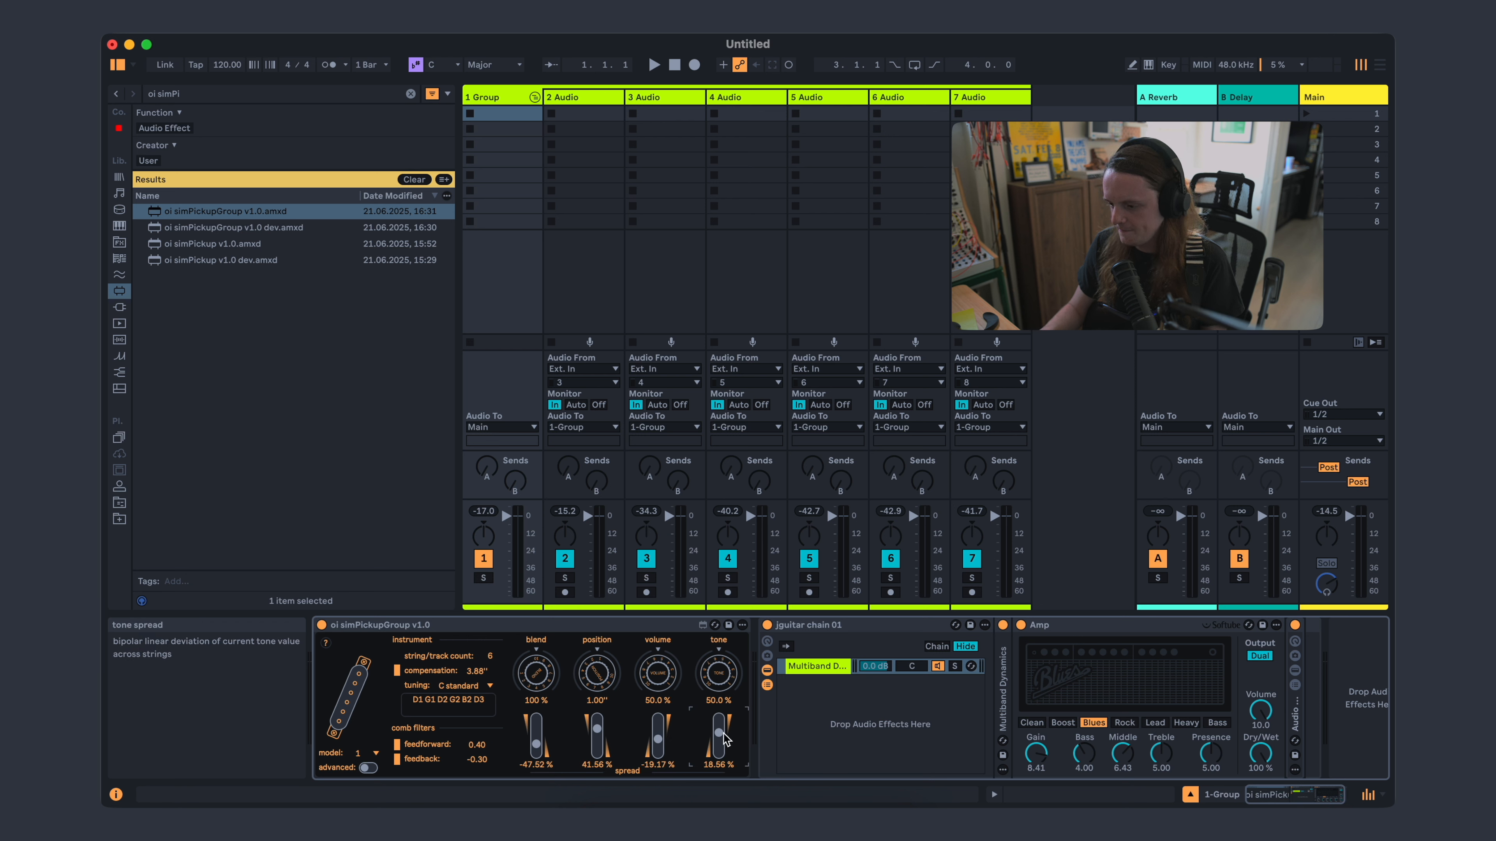
- Compare the blend, position, volume and tone values of simPickup across the grouped audio tracks
click(591, 98)
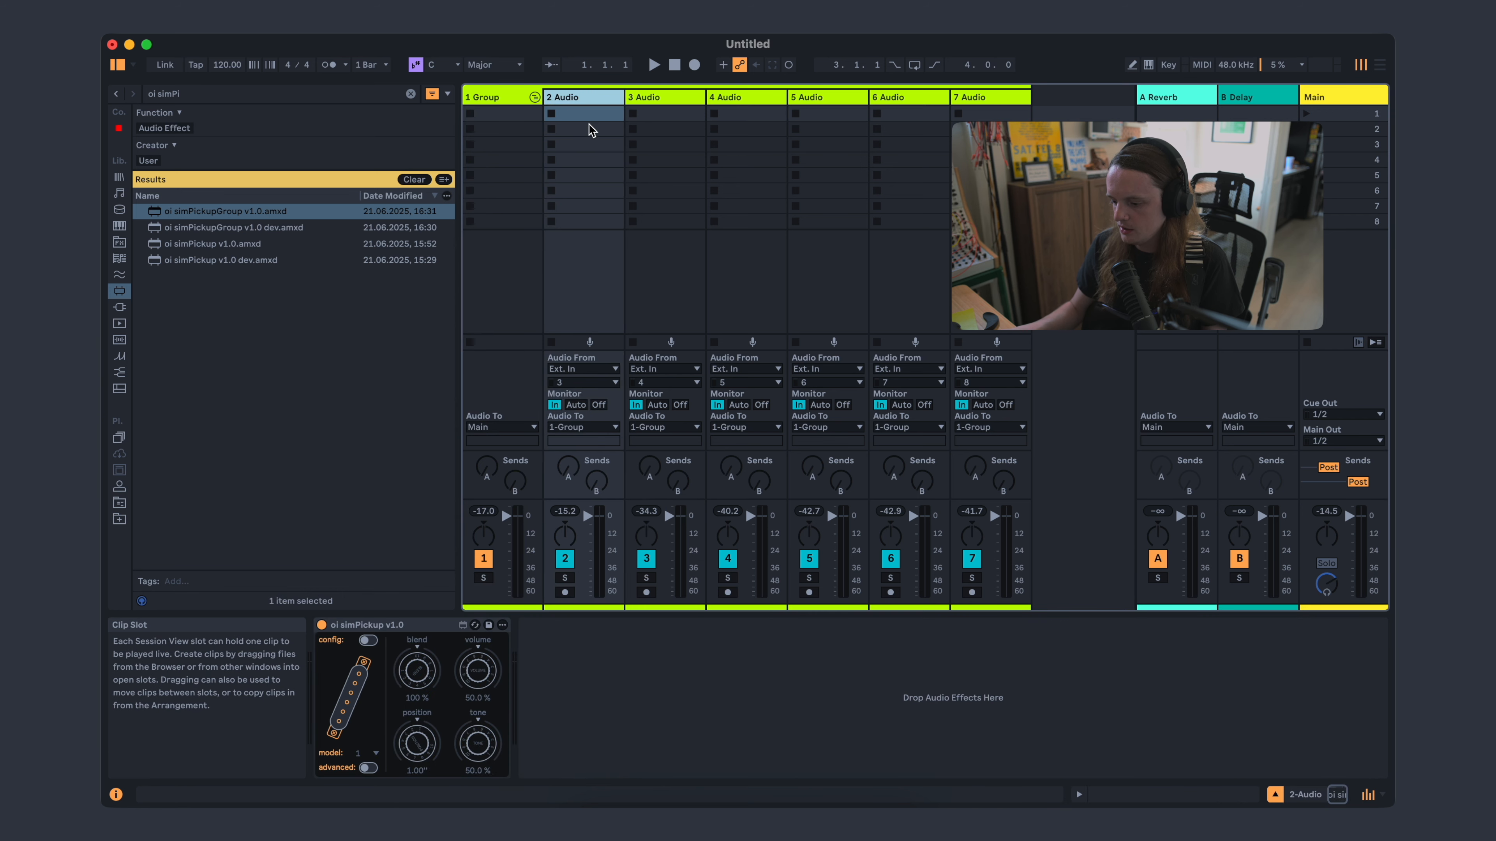
key(Right)
key(Right)
key(Right)
key(Right)
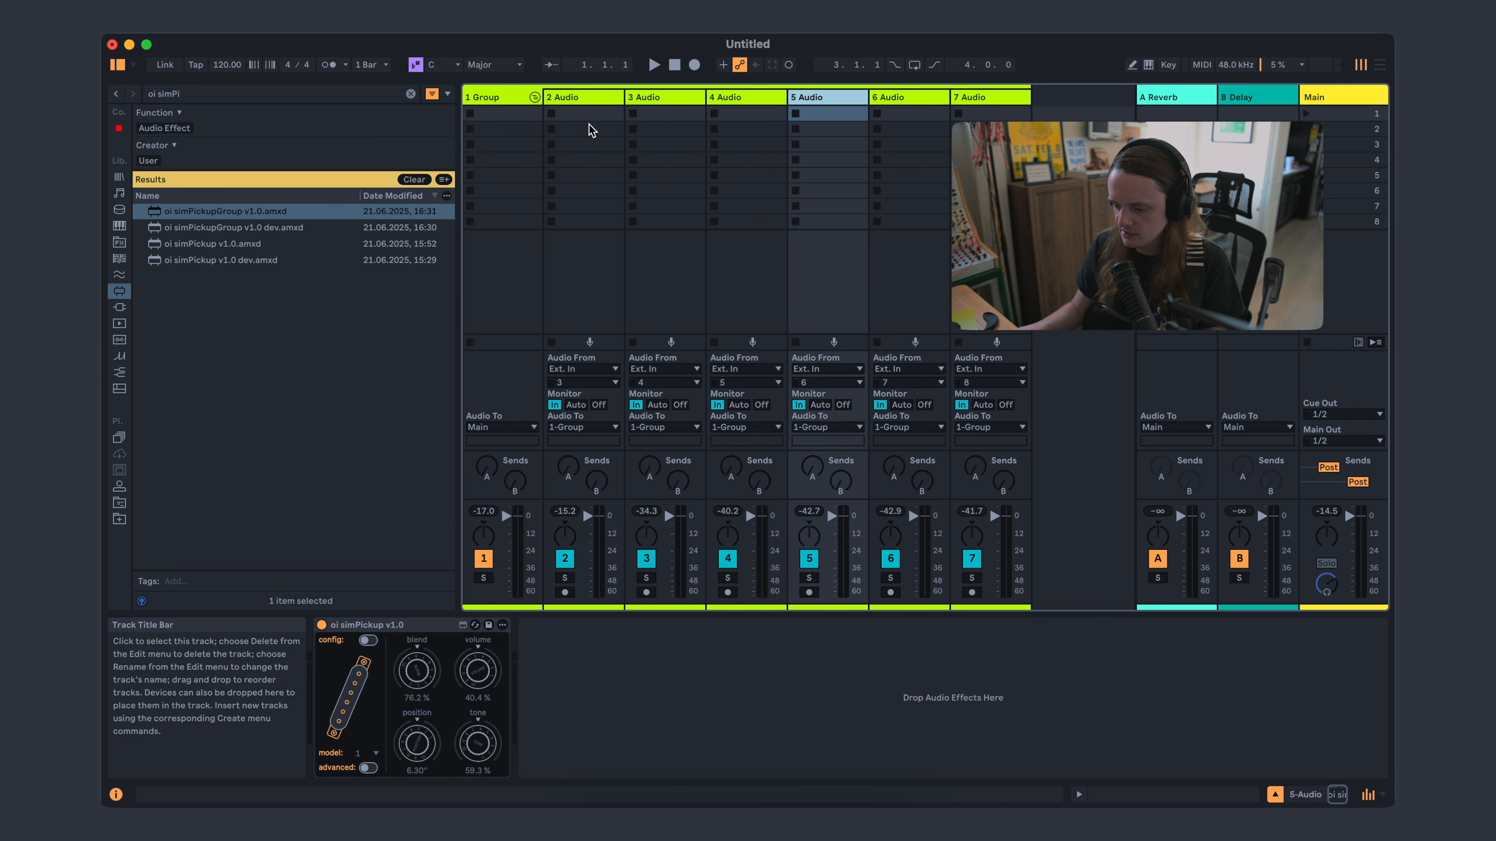
key(Left)
key(Left)
key(Left)
key(Left)
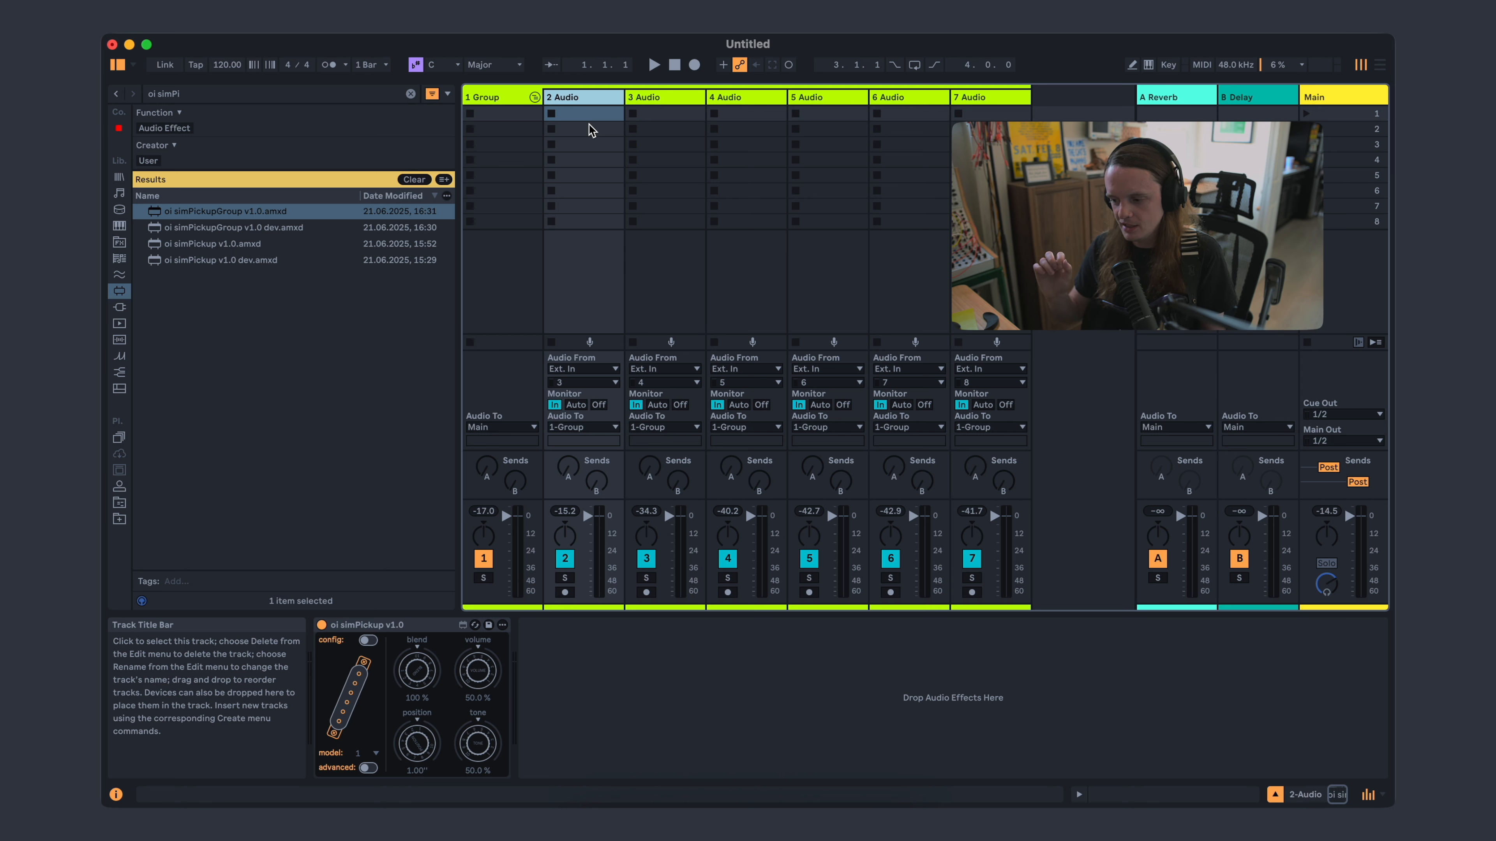
- Set the simPickupGroup tone to 0%, the tone spread to 100% and the volume spread to -100%
click(484, 97)
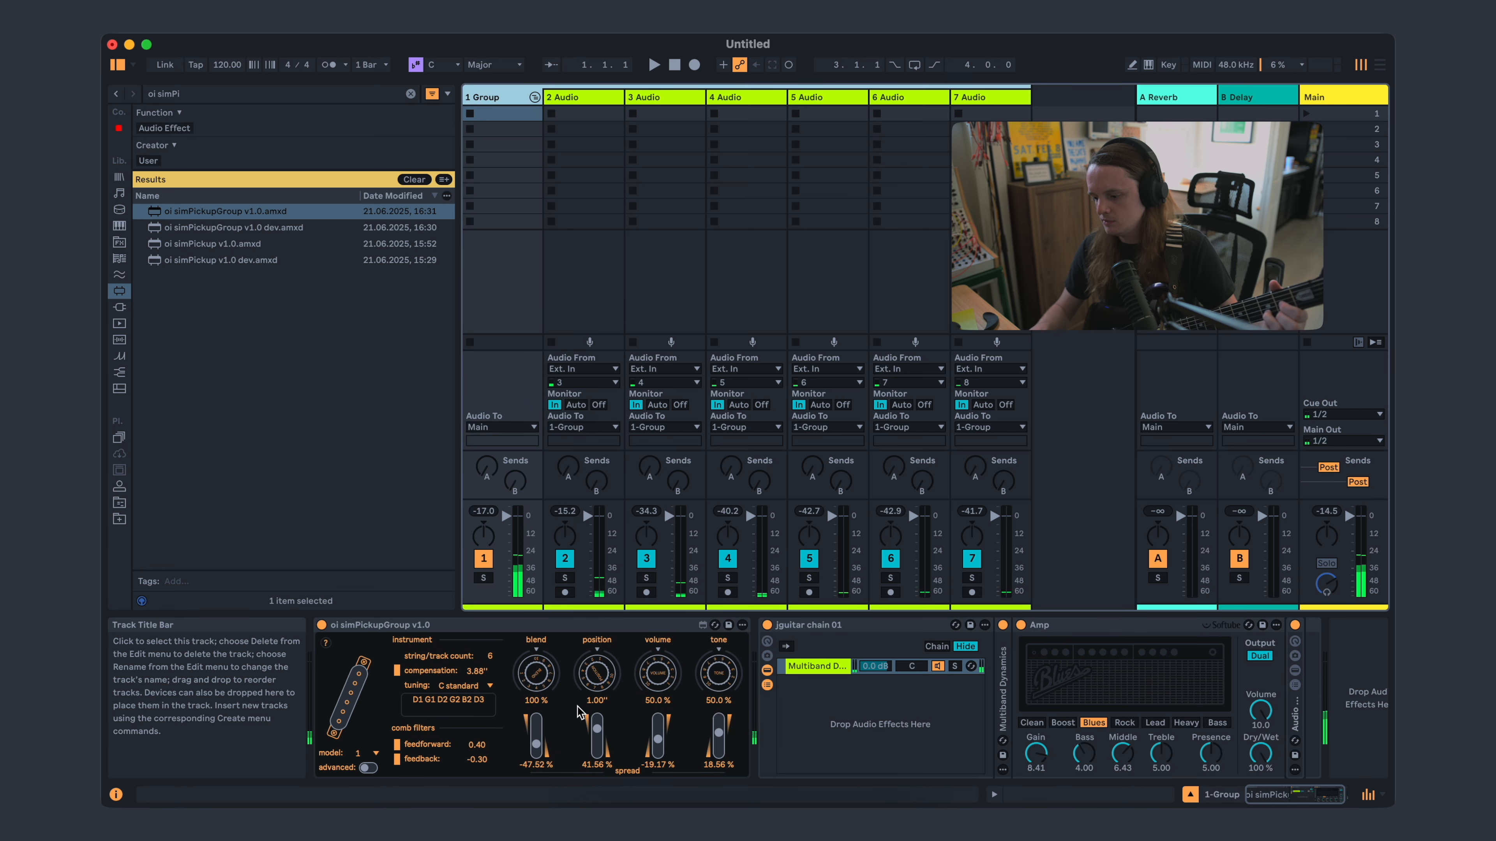
drag(719, 678, 719, 624)
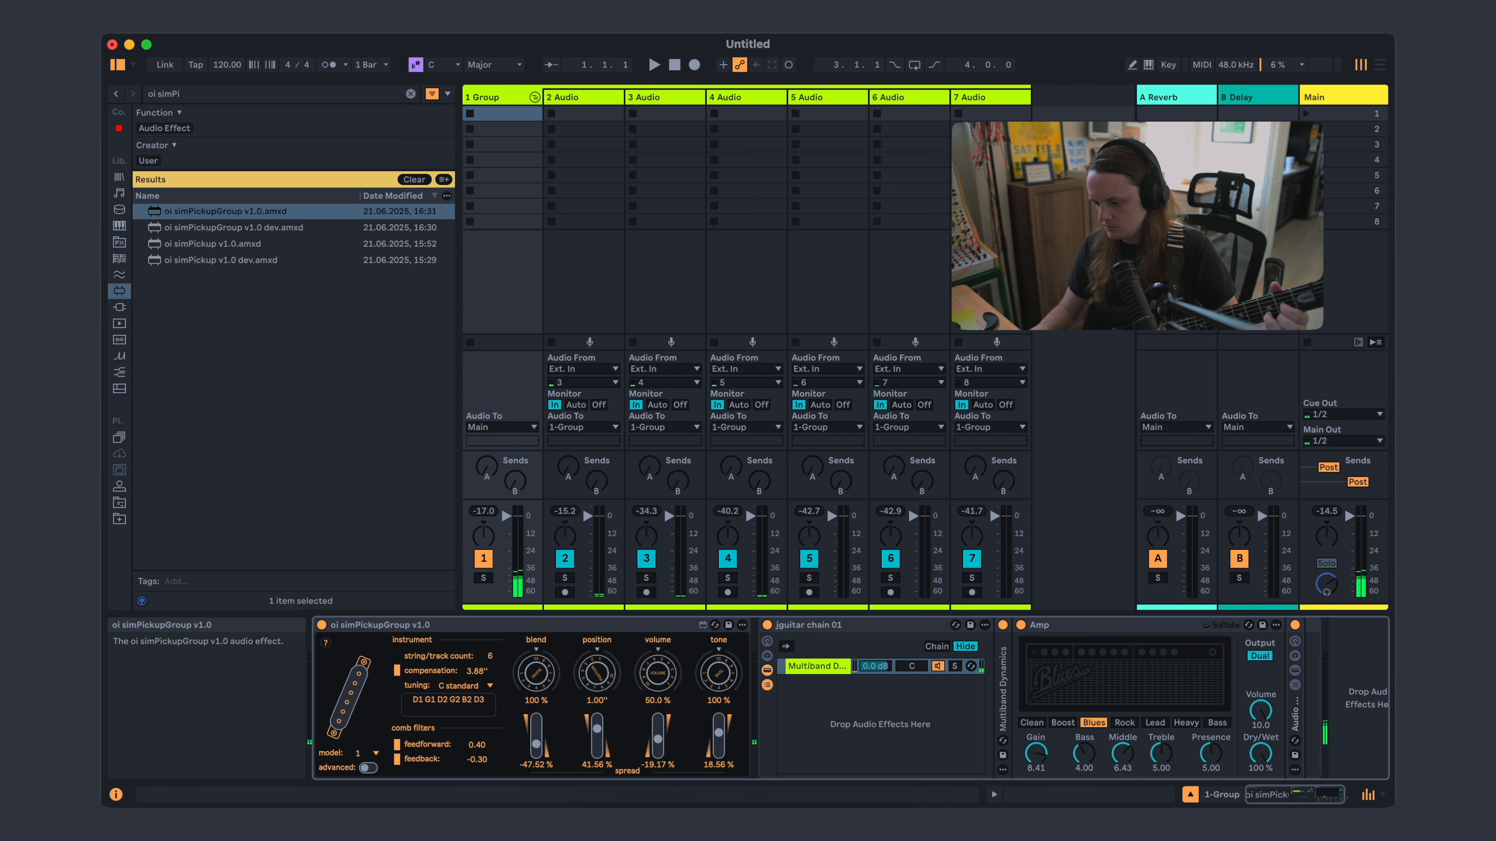
drag(718, 732, 717, 772)
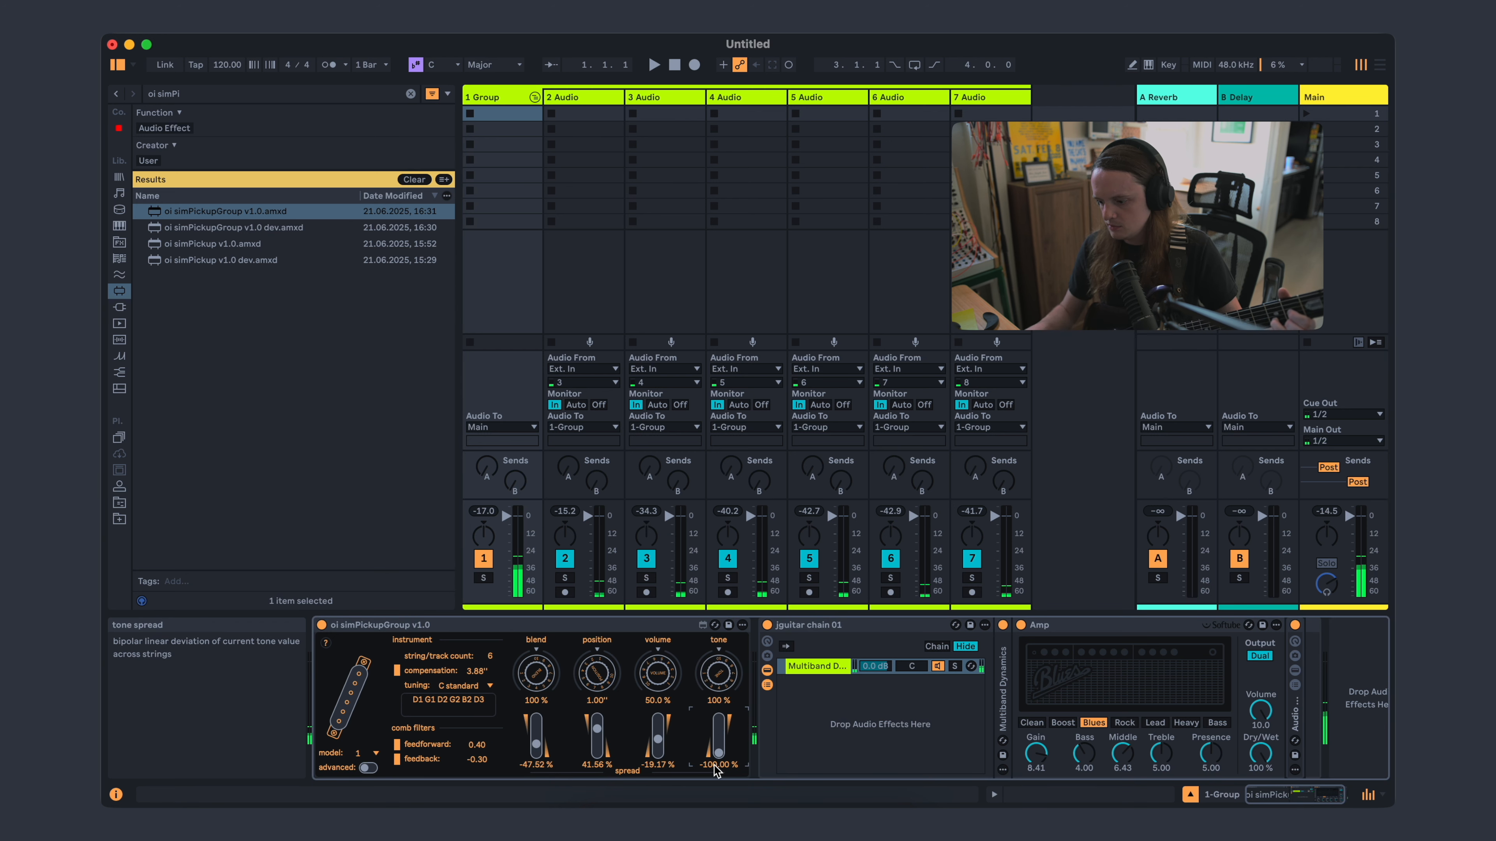
drag(718, 681, 718, 716)
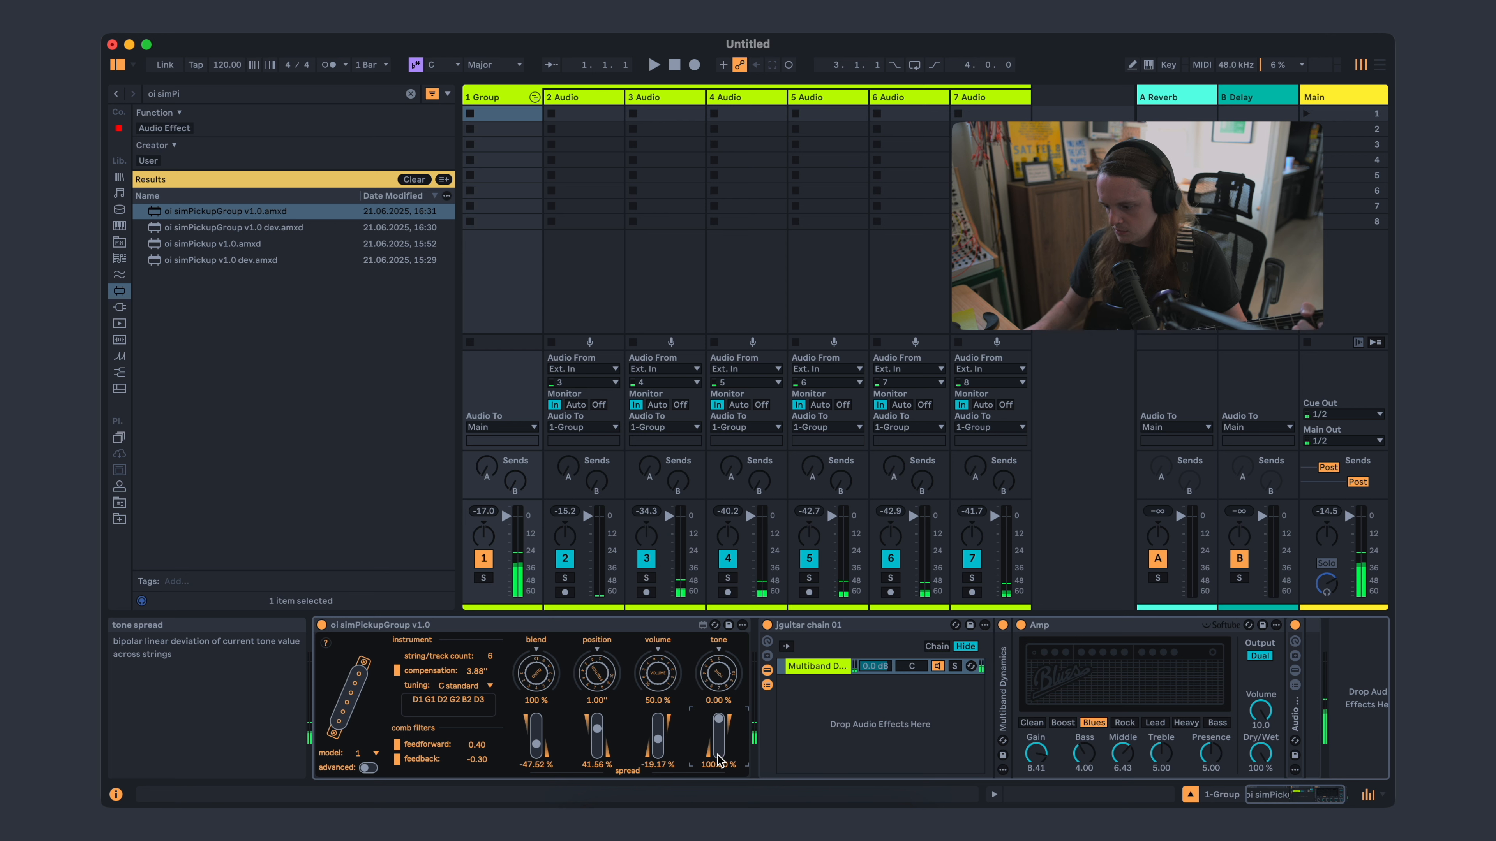
drag(658, 740, 663, 757)
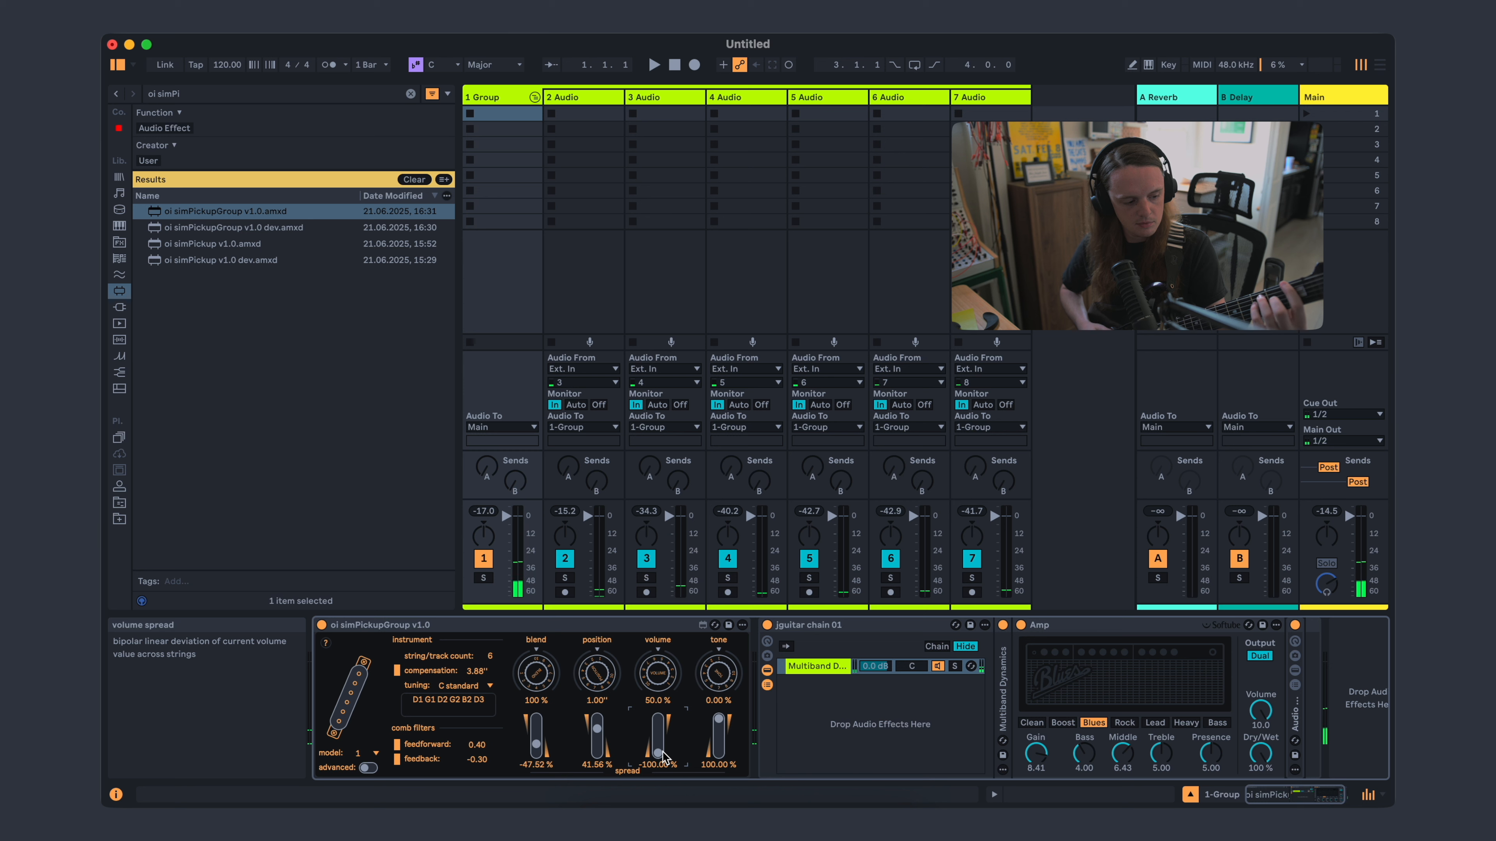
- Switch simPickupGroup to model 5, with position 13.24″, position spread -20.96%, volume spread 100% and blend spread 0%
drag(358, 757, 369, 706)
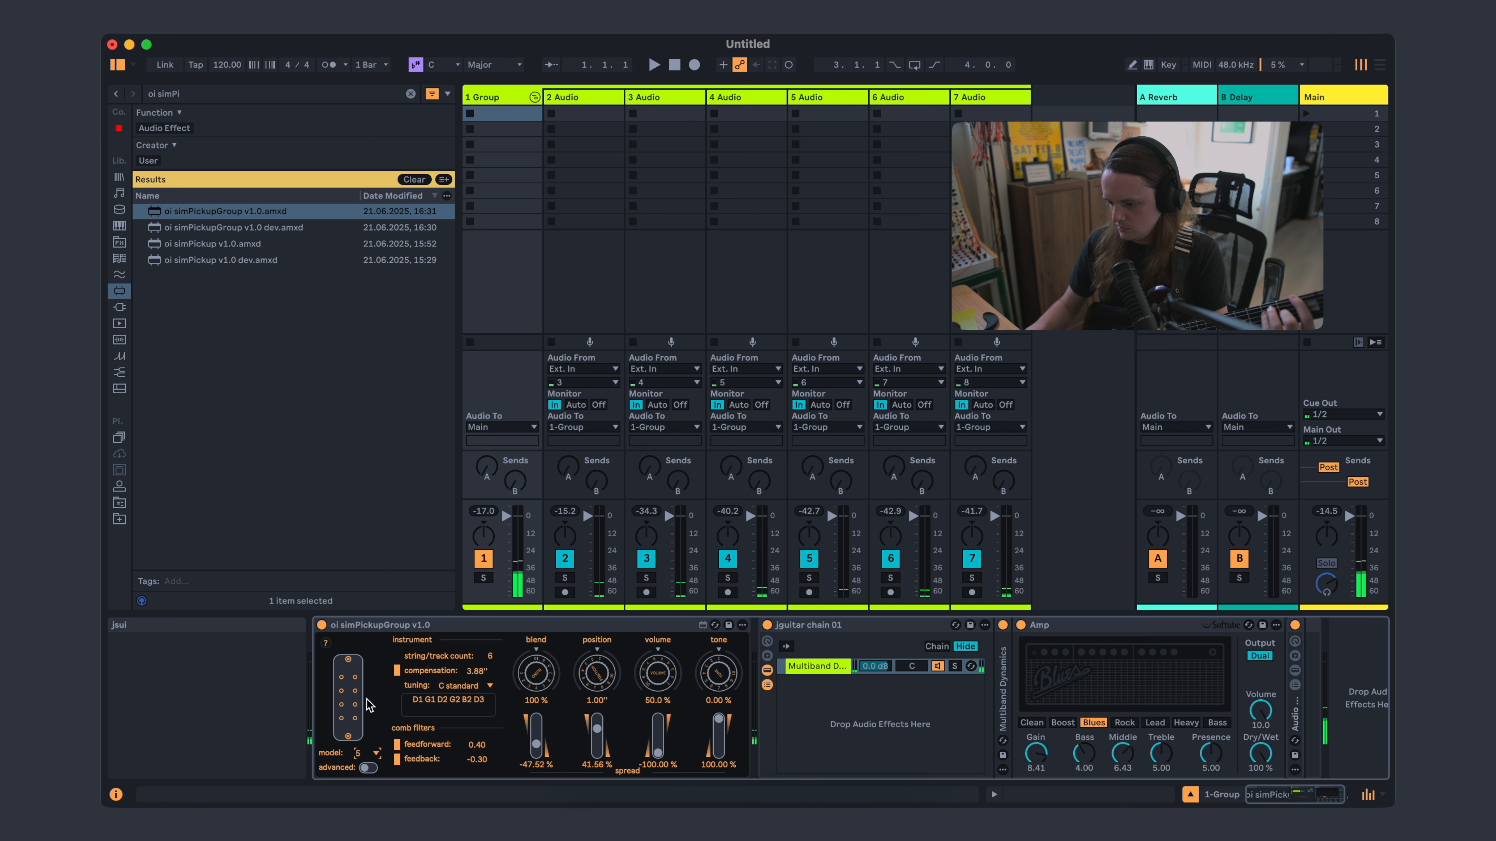
drag(595, 677, 595, 638)
drag(595, 729, 603, 747)
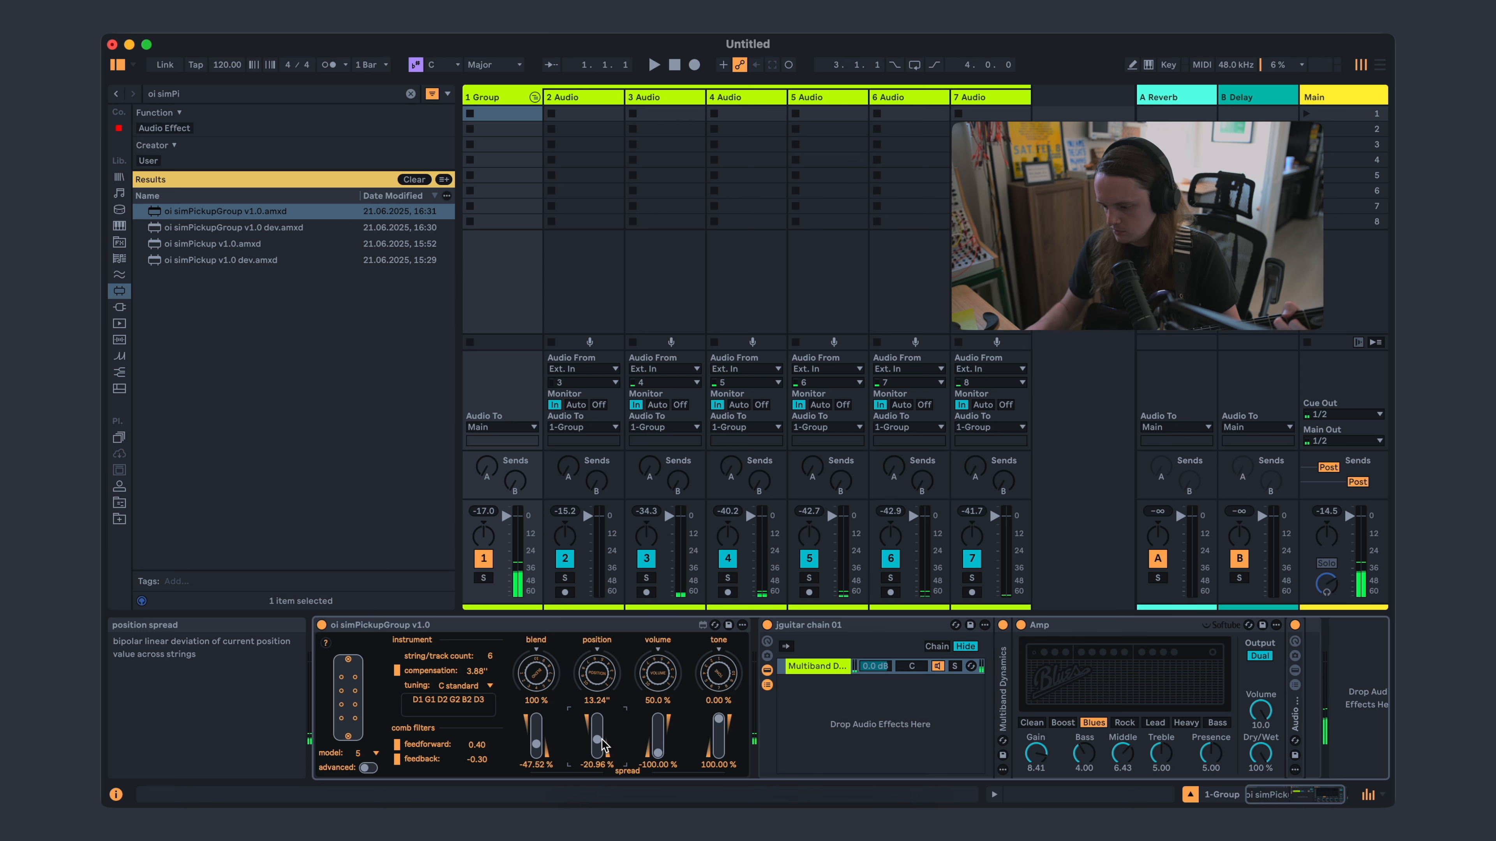
drag(654, 746, 654, 707)
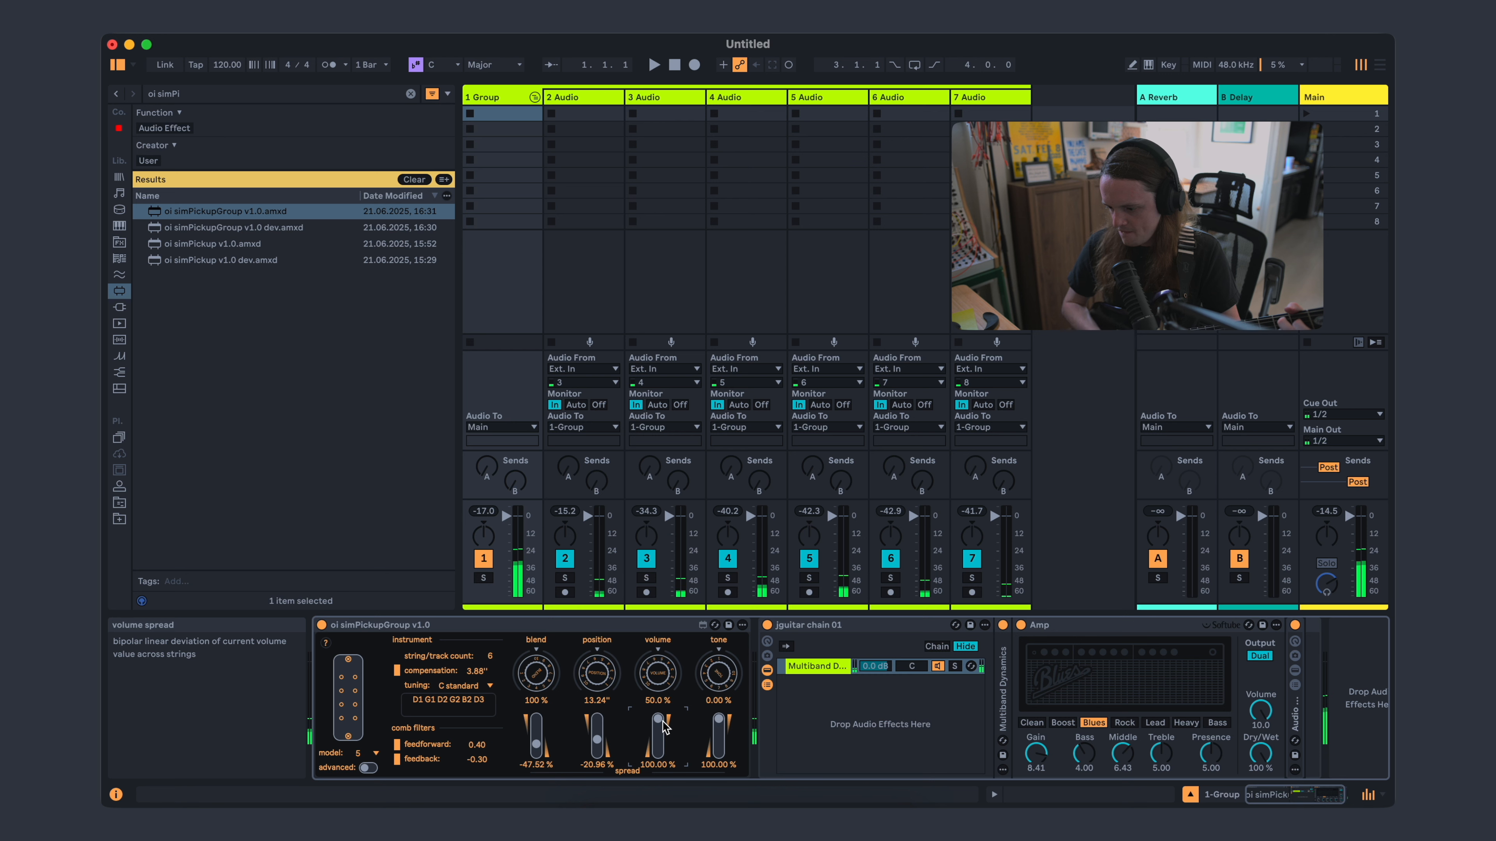
double_click(540, 744)
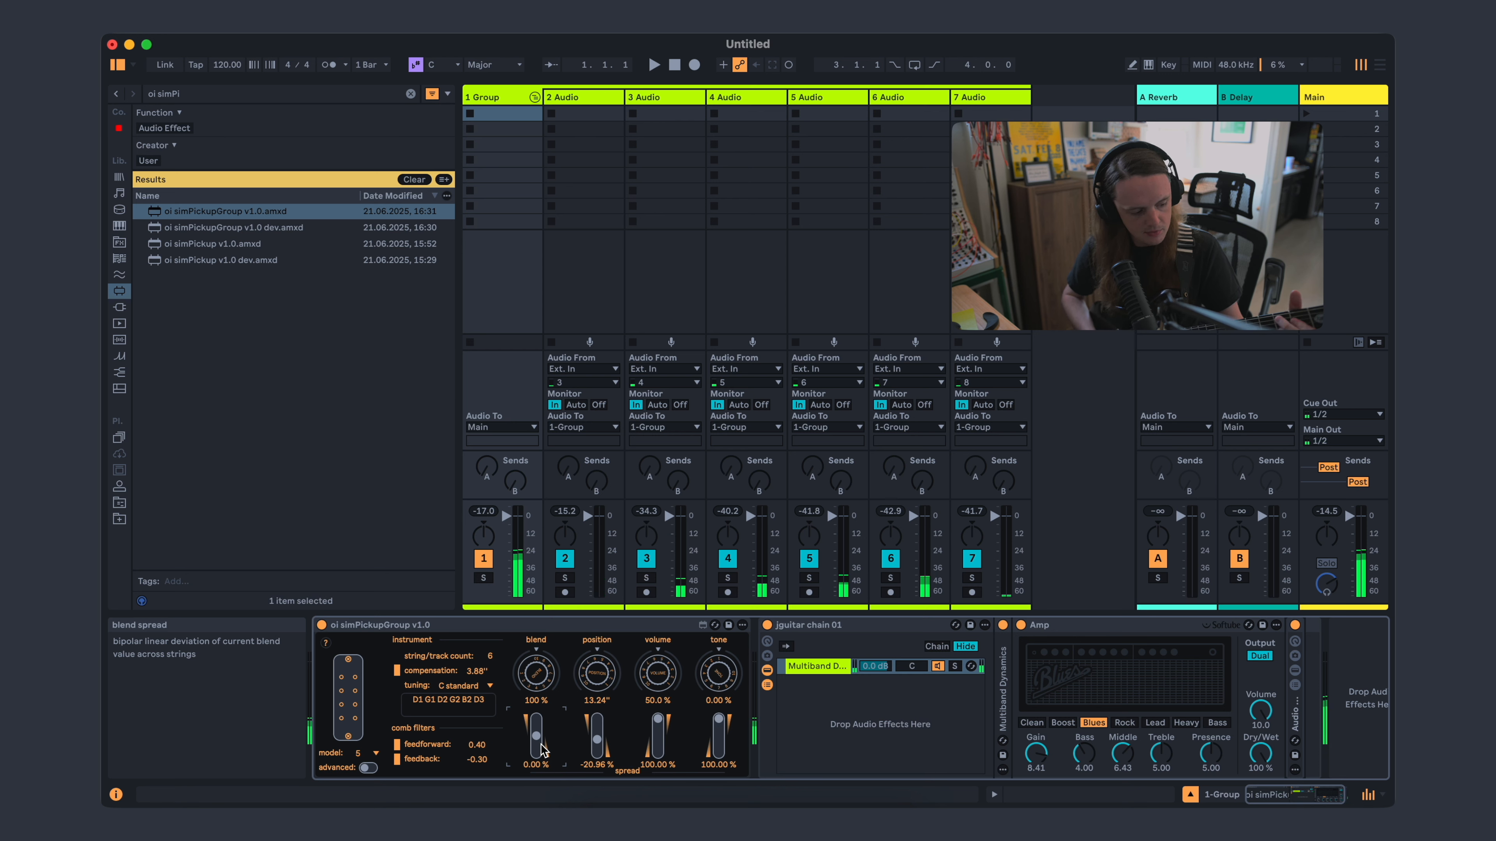